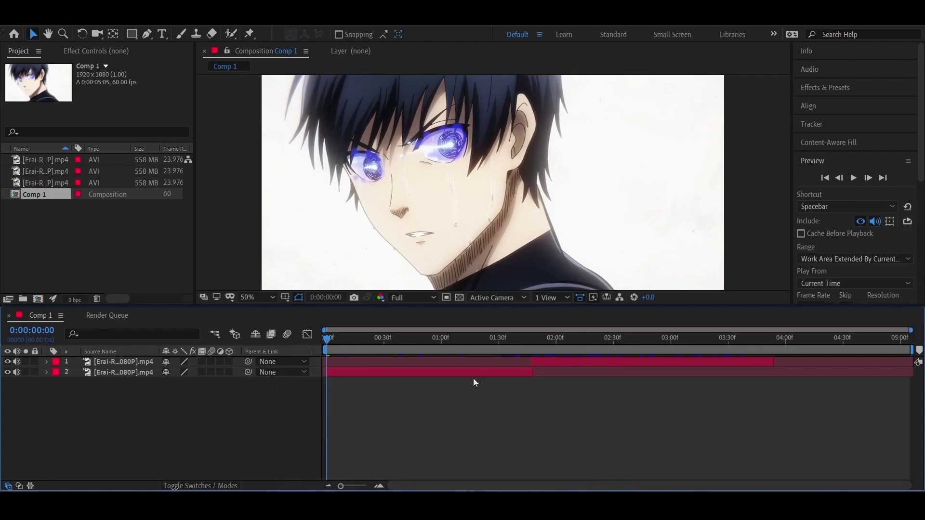
Select the second clip layer and scrub through its first second to review it
left_click(460, 372)
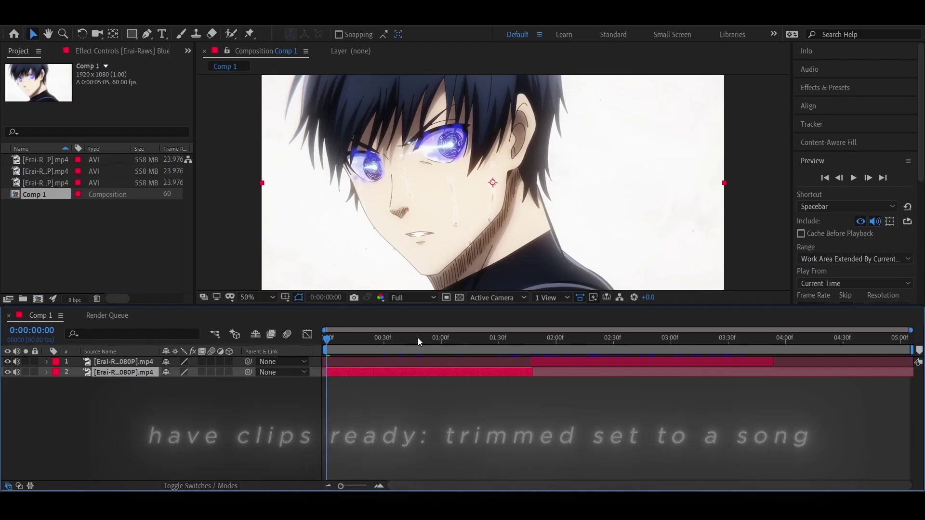
left_click_drag(418, 337, 327, 341)
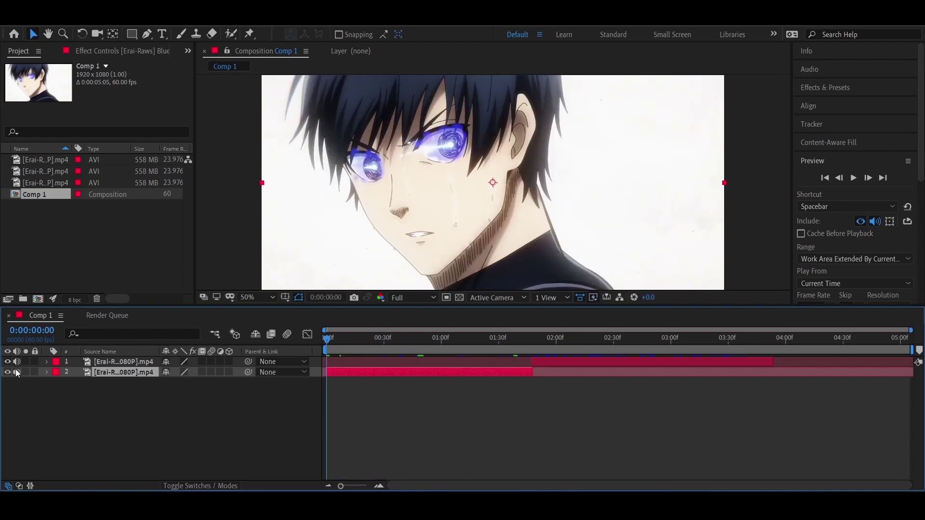
left_click_drag(391, 336, 432, 340)
key("Home")
Pre-compose layer 2 into '[Erai-Raws] Blue Lock - 01 [1080P].mp4 Comp 1', moving all attributes
right_click(456, 374)
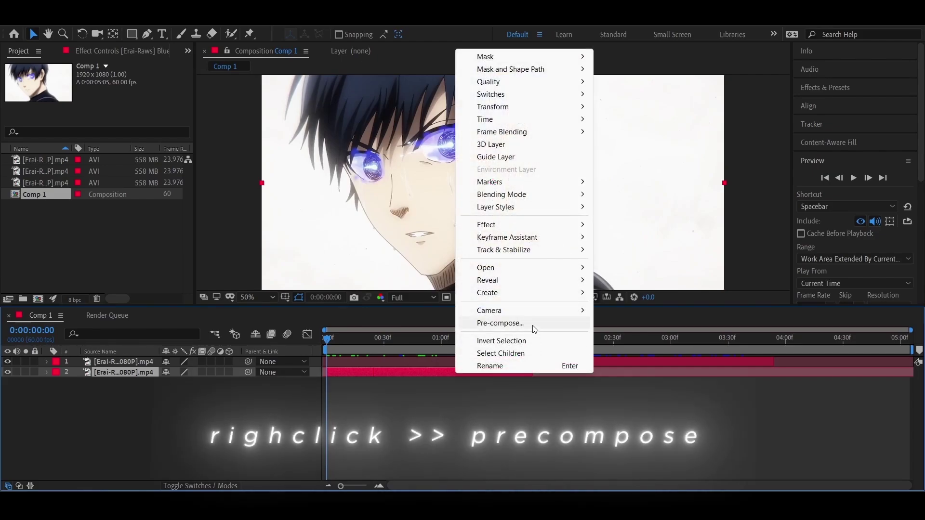
left_click(533, 327)
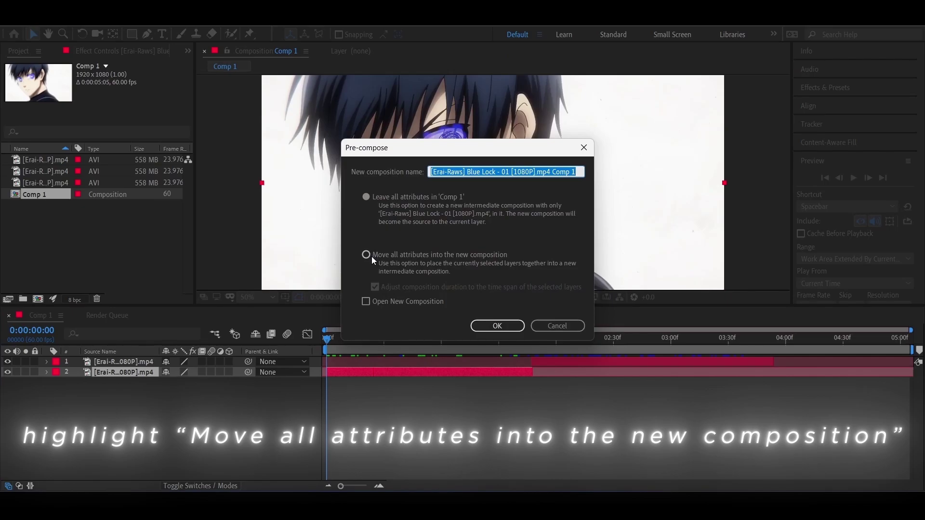
left_click(371, 256)
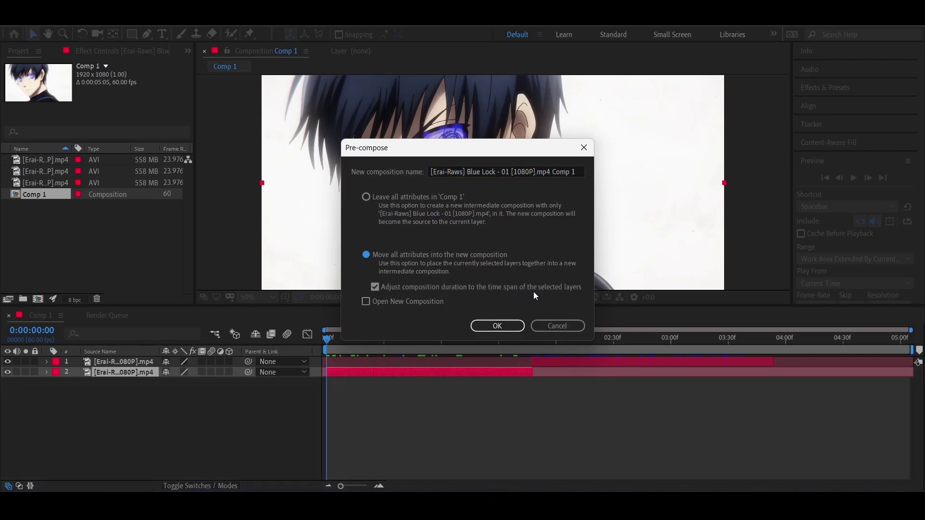
left_click(512, 327)
left_click(862, 88)
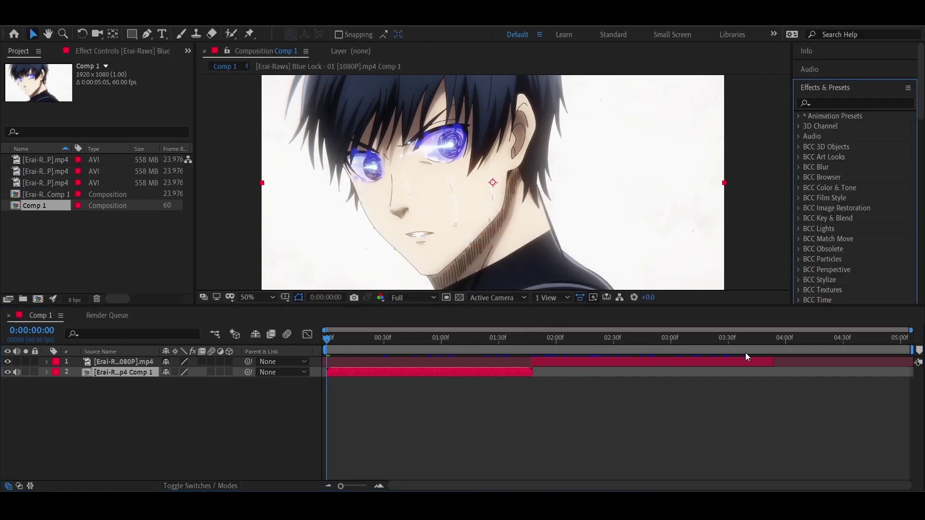
Search the Effects & Presets list for 'twixtor'
left_click(861, 101)
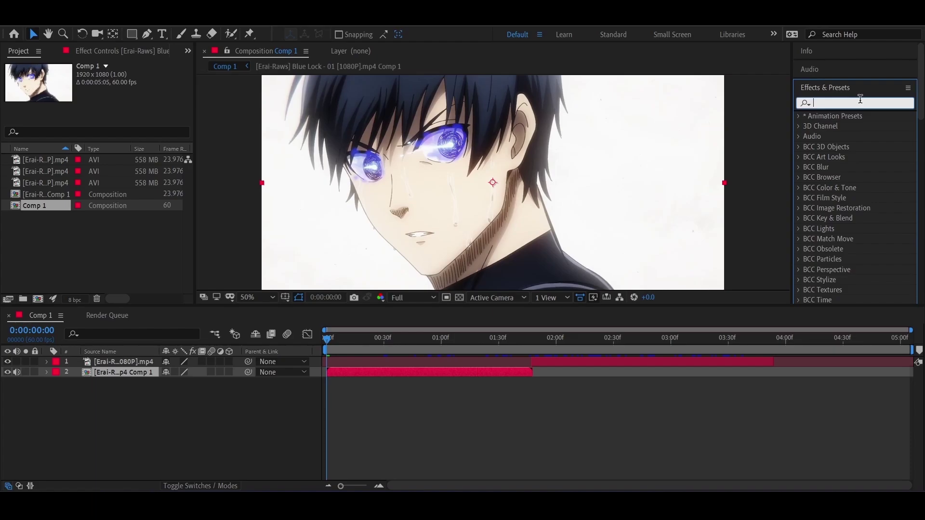
scroll(895, 199, "down", 10)
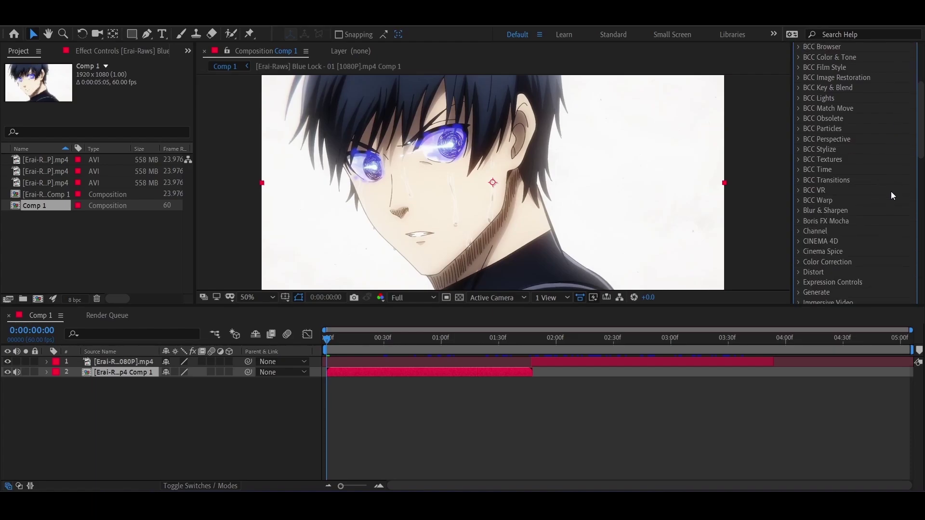
scroll(892, 195, "down", 8)
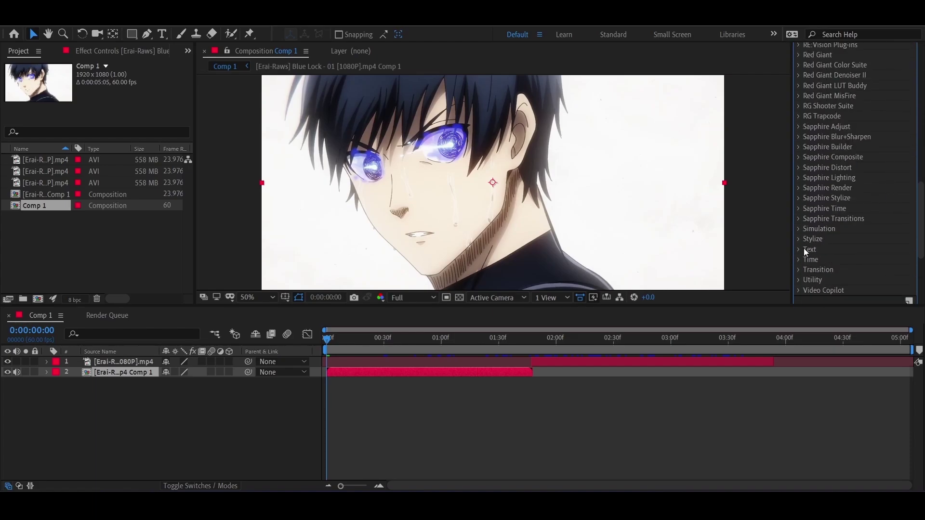
scroll(855, 260, "up", 18)
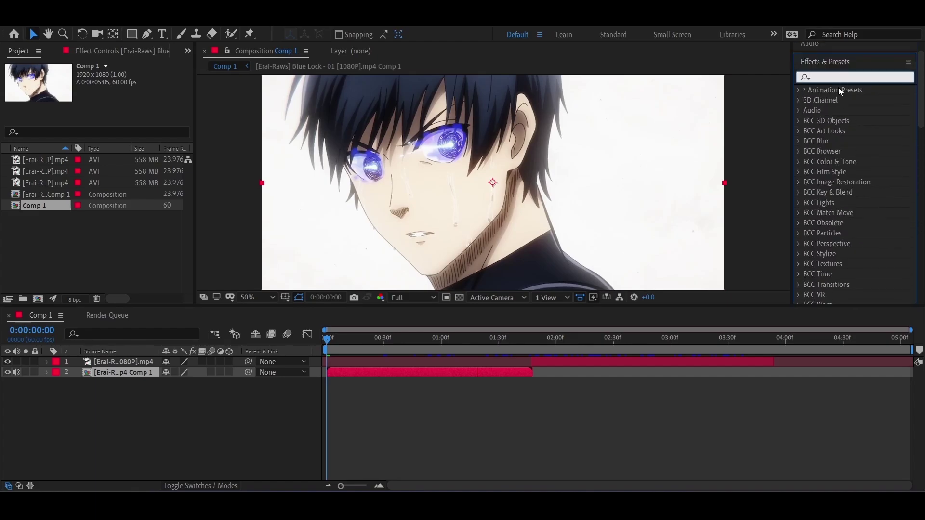
type("twxit")
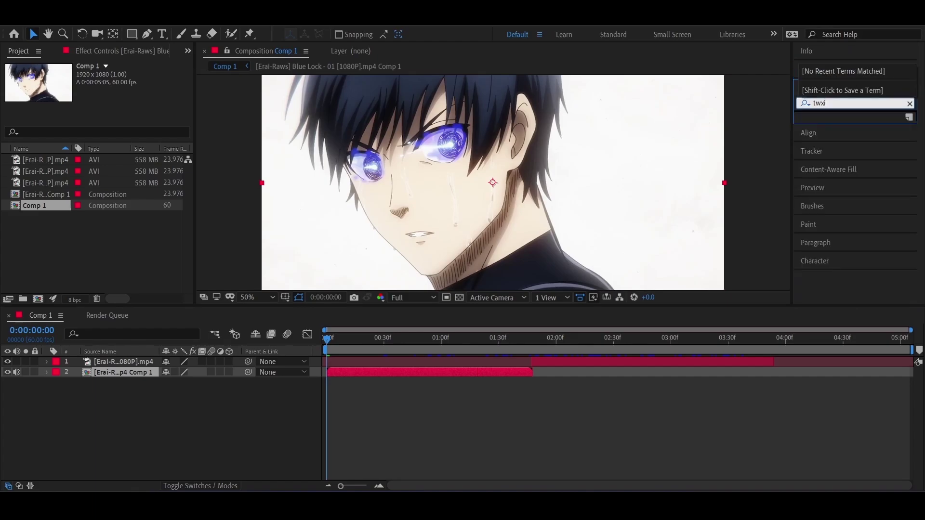
key("BackSpace")
key("BackSpace")
key("BackSpace")
type("ixtor")
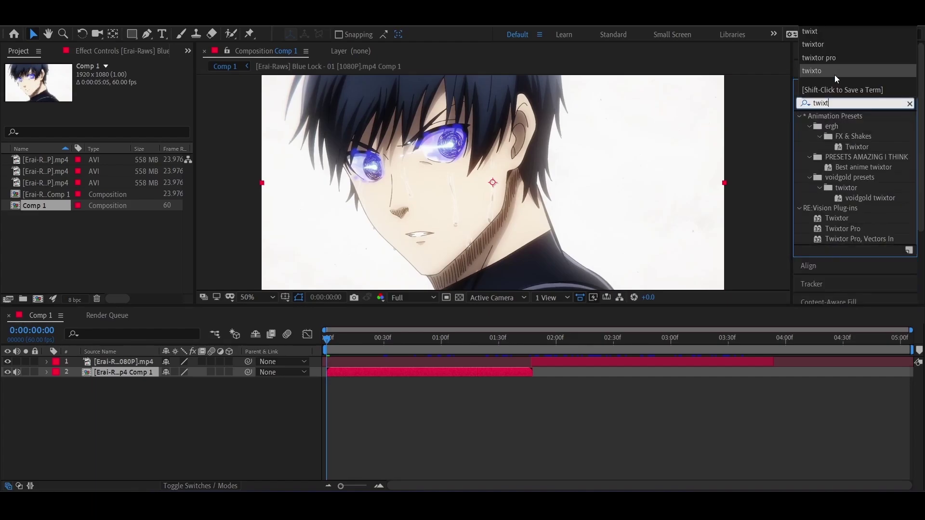
Drag the RE:Vision Twixtor effect onto the pre-composed clip layer
left_click(840, 218)
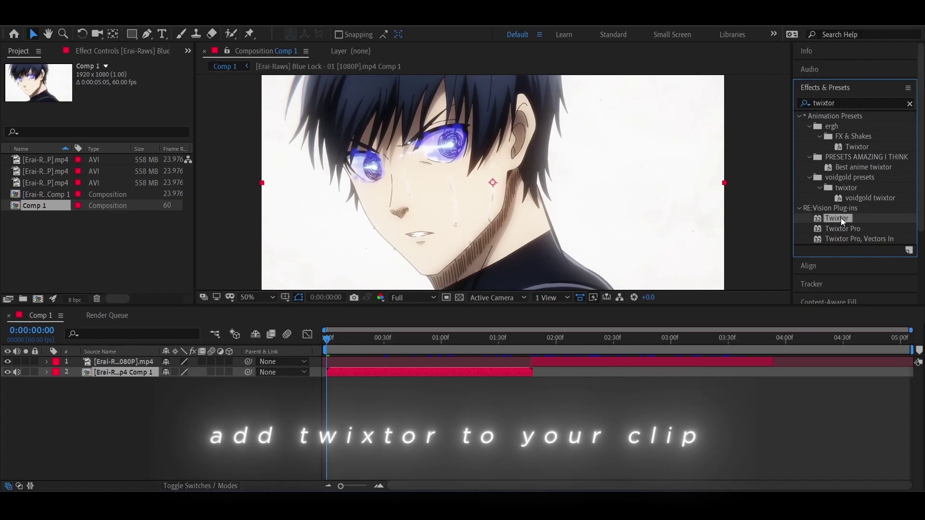
left_click(862, 147, "ctrl")
left_click(859, 168, "ctrl")
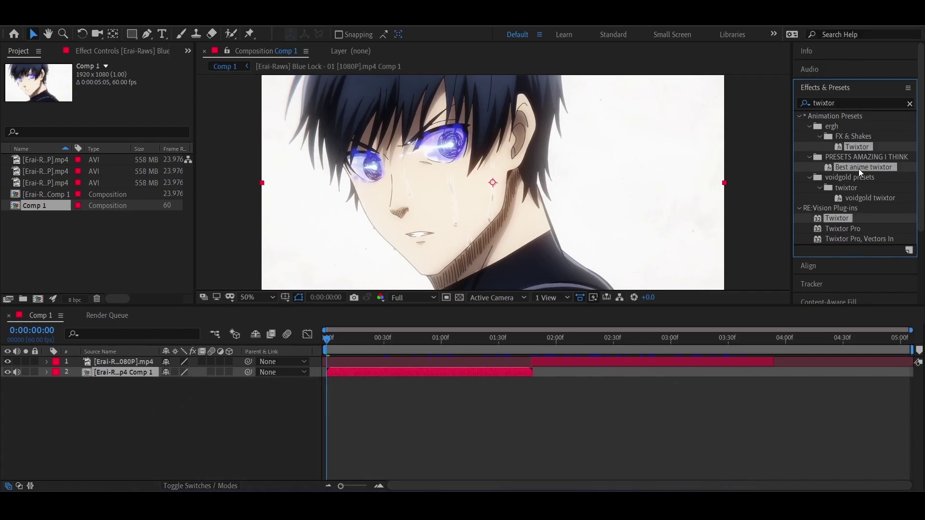
left_click(861, 198, "ctrl")
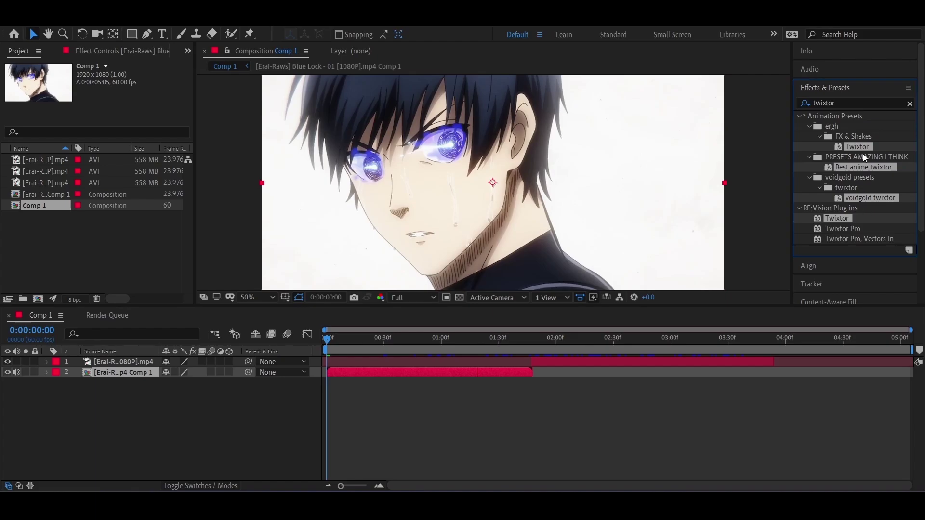
left_click(848, 224)
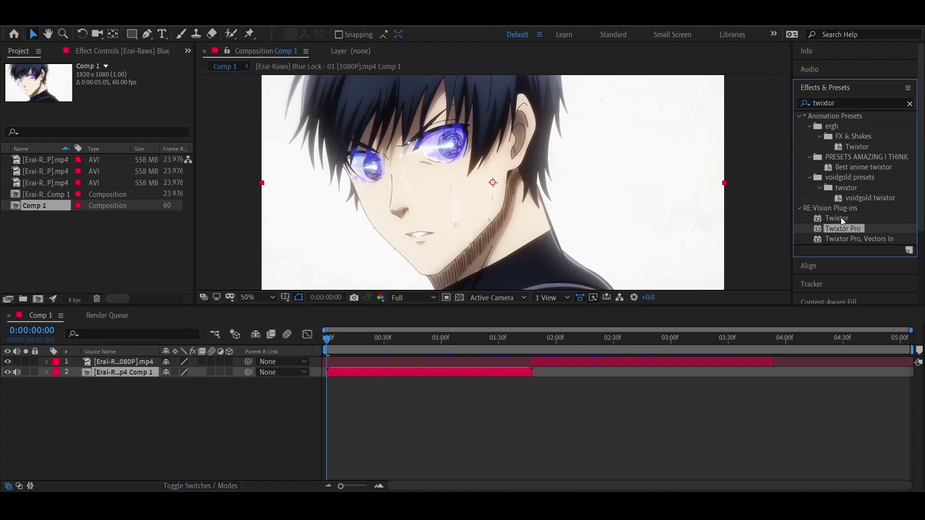
left_click_drag(841, 218, 375, 372)
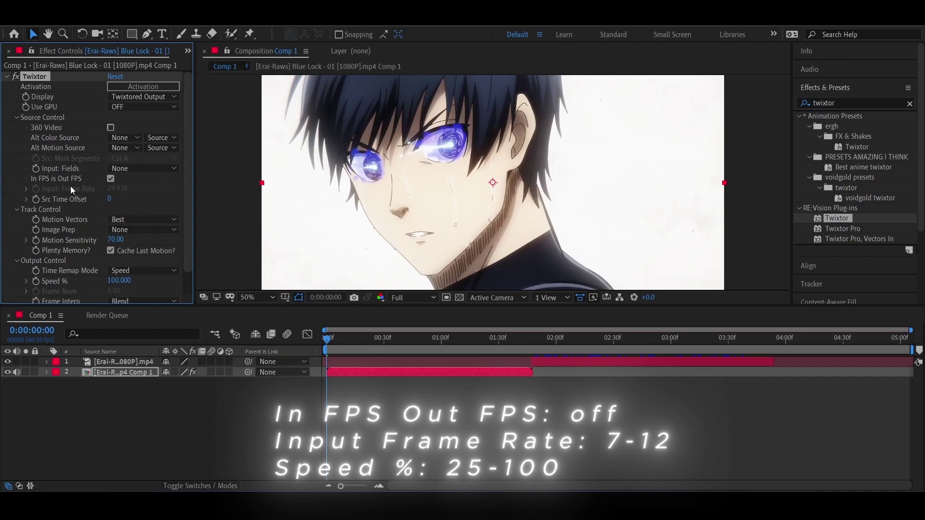
Turn off In FPS is Out FPS and set Twixtor's input frame rate to 7 and speed to 80%
left_click(110, 179)
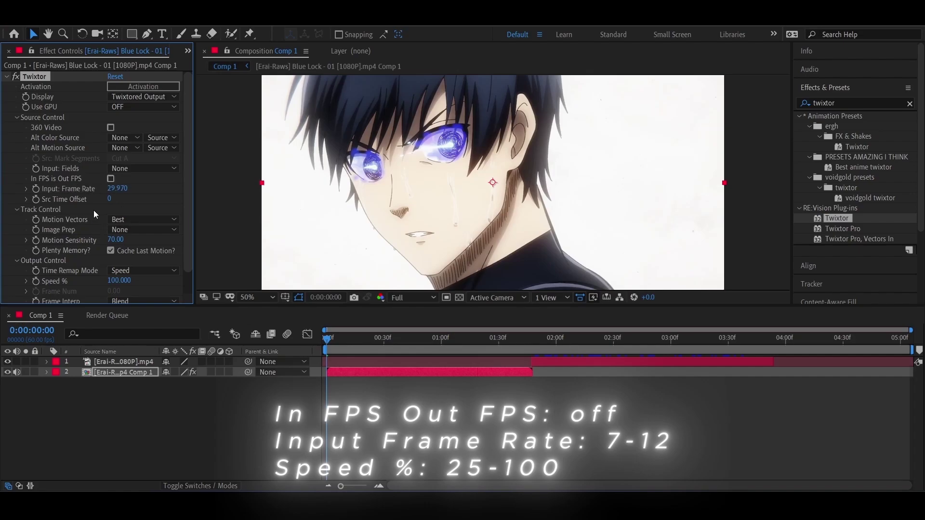
left_click(118, 189)
type("7")
key("Return")
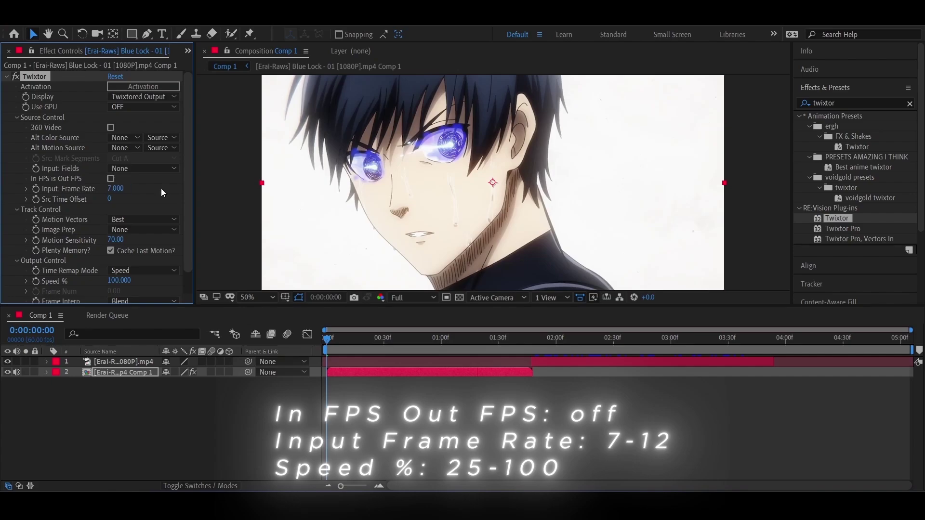
left_click(120, 280)
type("80")
key("Return")
Preview the slowed clip from the start and park the time at 0:00:01:00
left_click(531, 339)
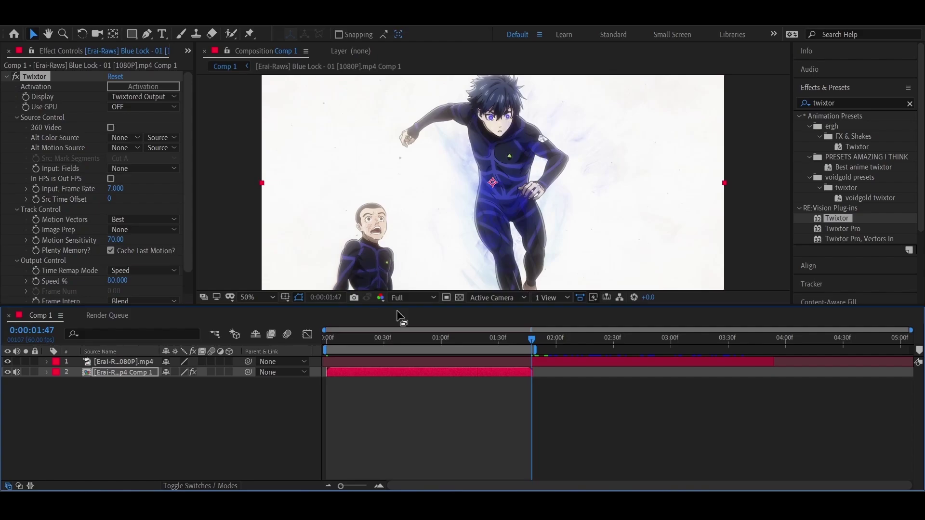
key("Home")
key("space")
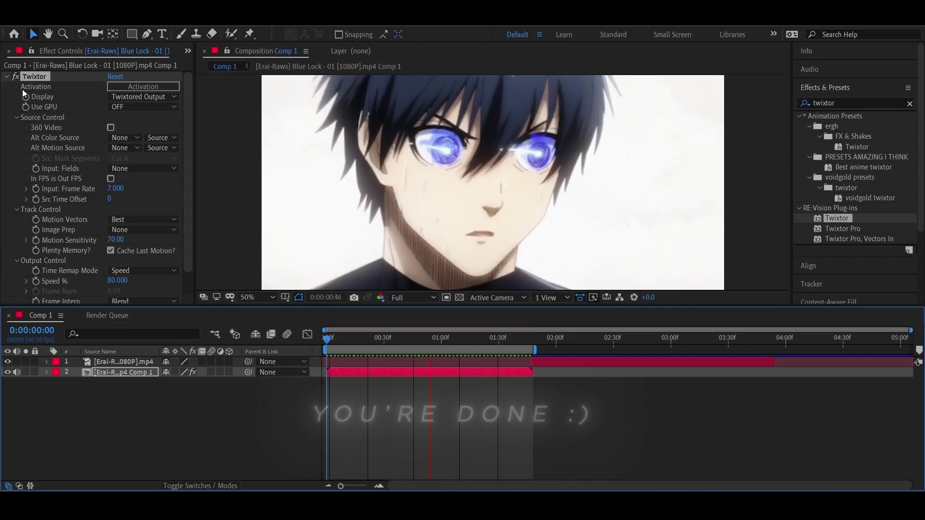
left_click(435, 339)
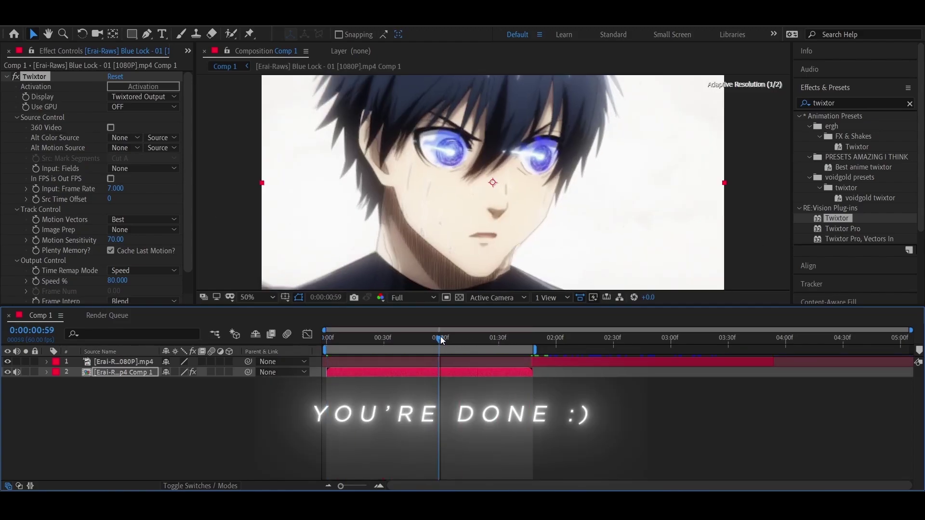
left_click_drag(435, 338, 441, 339)
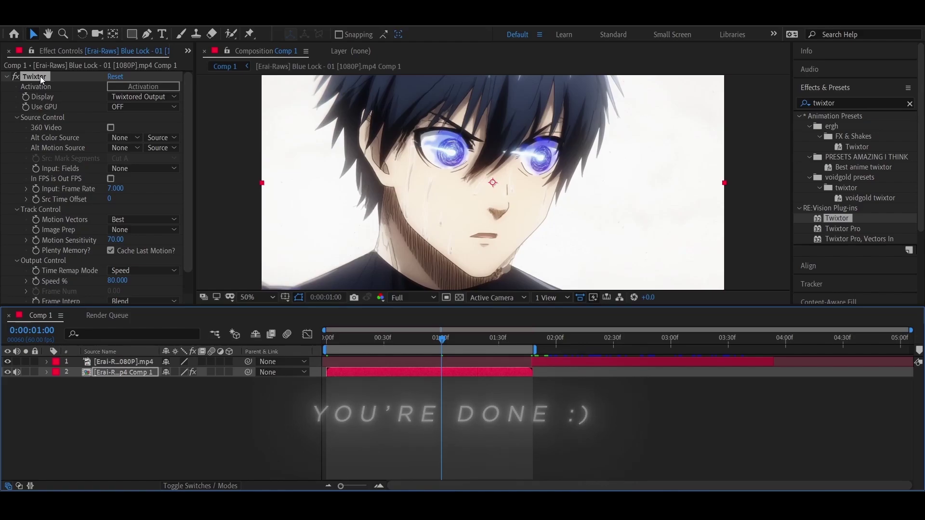
Replace Twixtor with Twixtor Pro on the pre-composed clip layer
key("Delete")
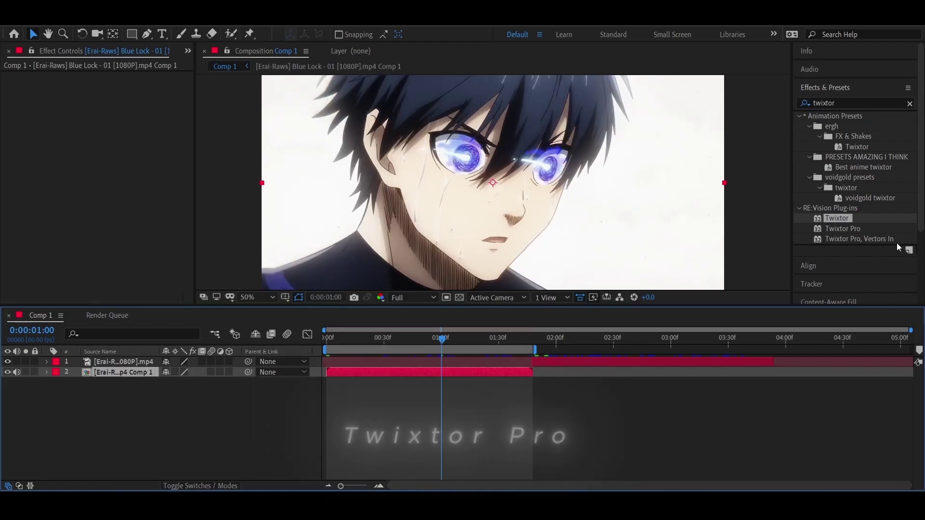
left_click_drag(856, 228, 485, 372)
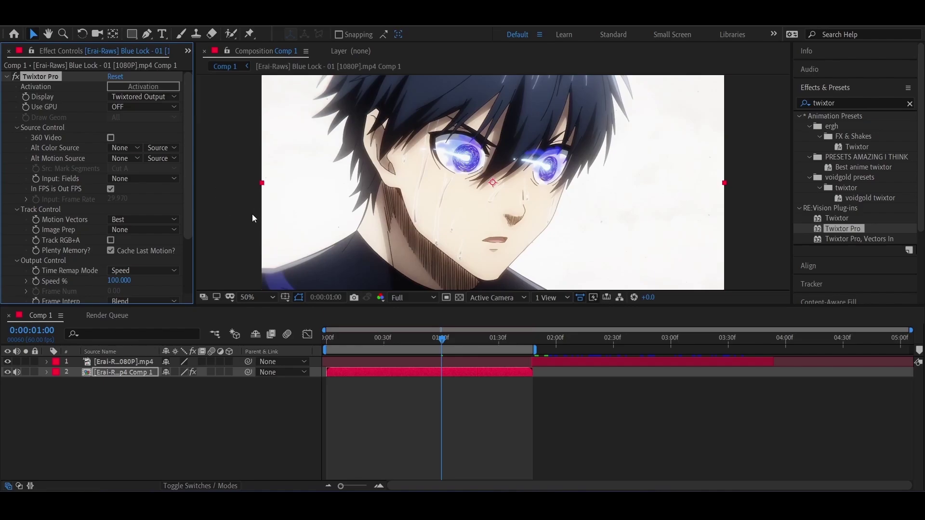
left_click(378, 409)
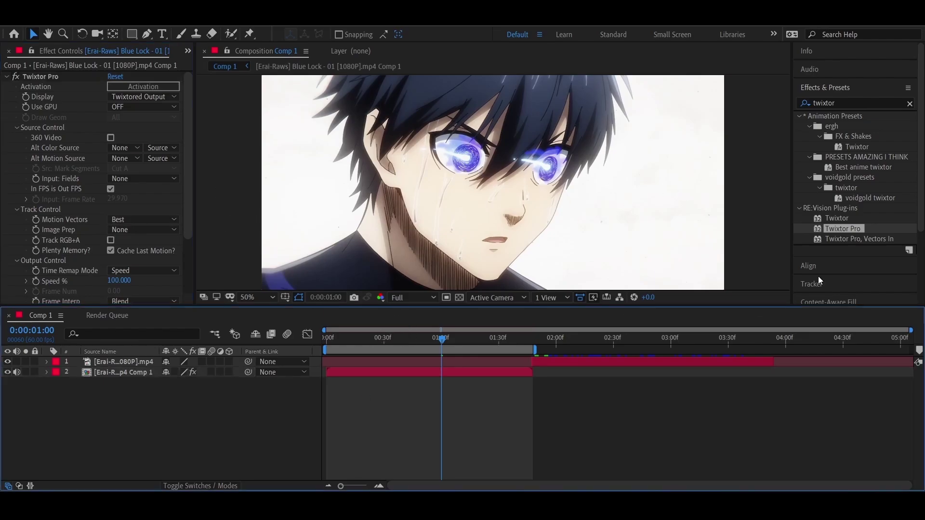
left_click(112, 193)
Turn off In FPS is Out FPS, set input frame rate 7 and speed 80%, then return to start
left_click(111, 189)
left_click(118, 200)
type("7")
key("Return")
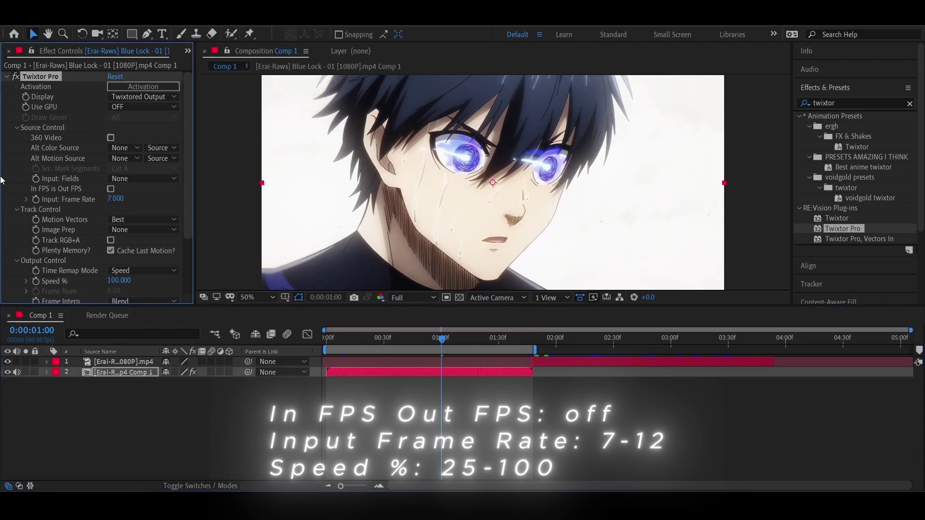
left_click(119, 281)
type("80")
key("Return")
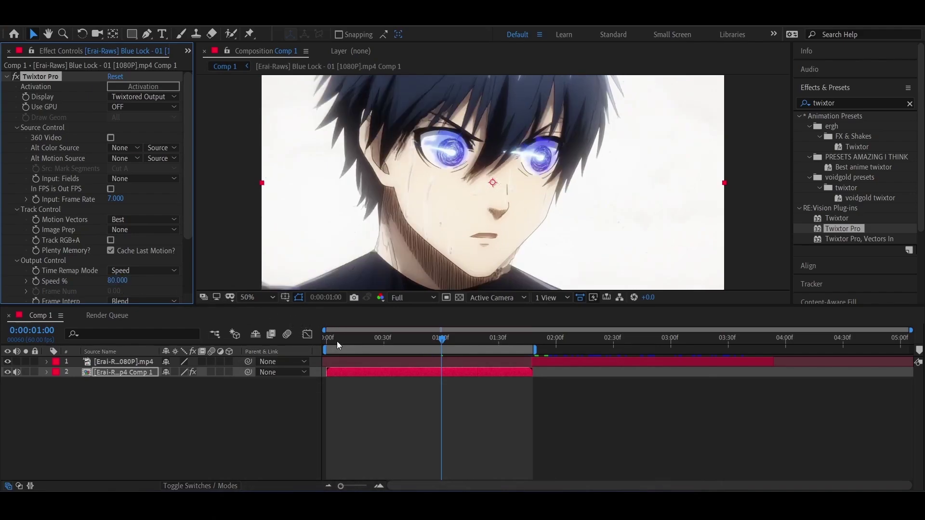
key("Home")
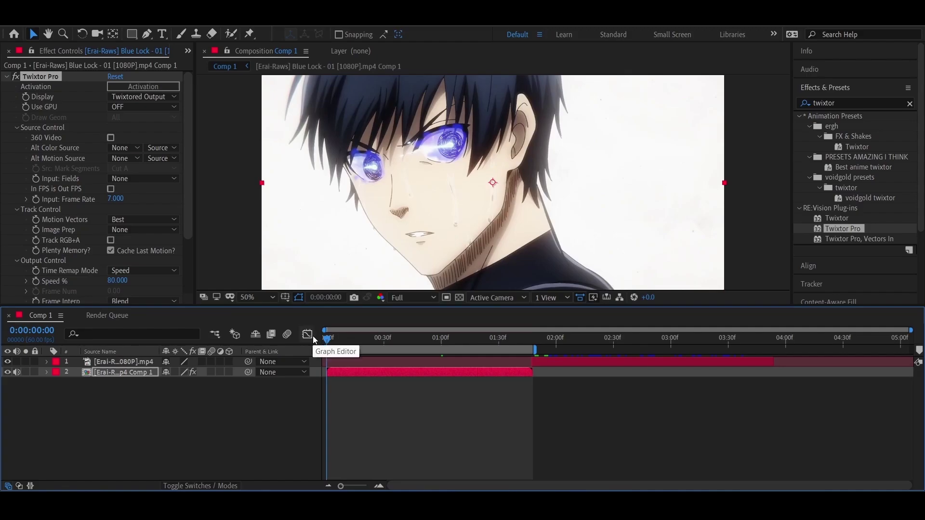
Play back the slowed first clip, then scrub to the second clip around 0:00:02:50
key("space")
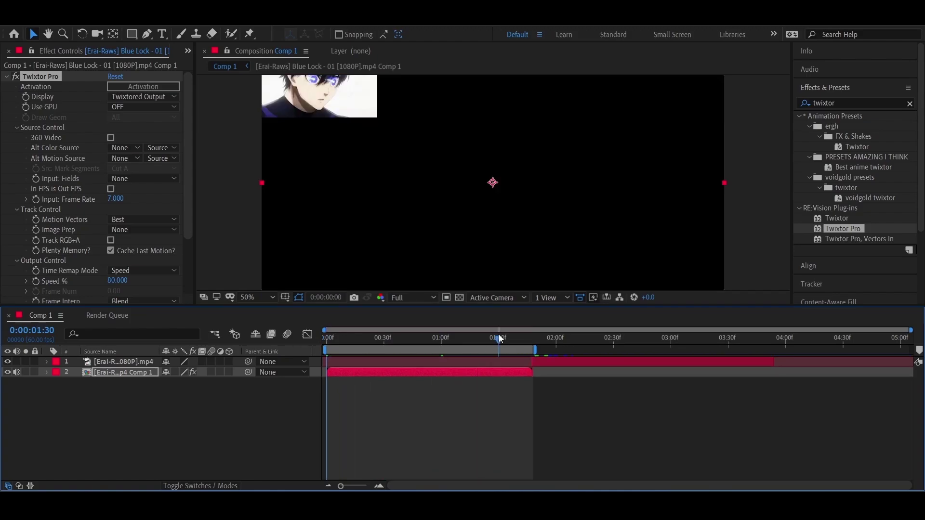
key("Home")
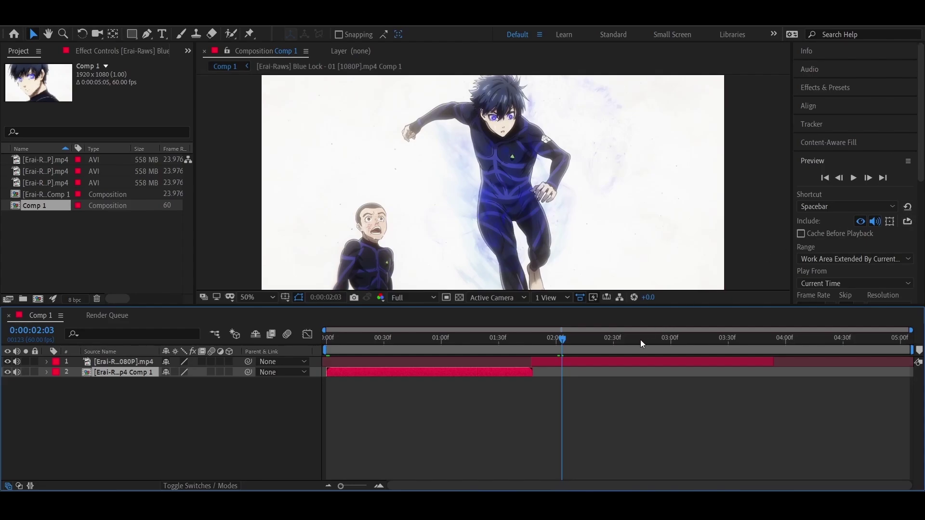
left_click_drag(549, 339, 659, 296)
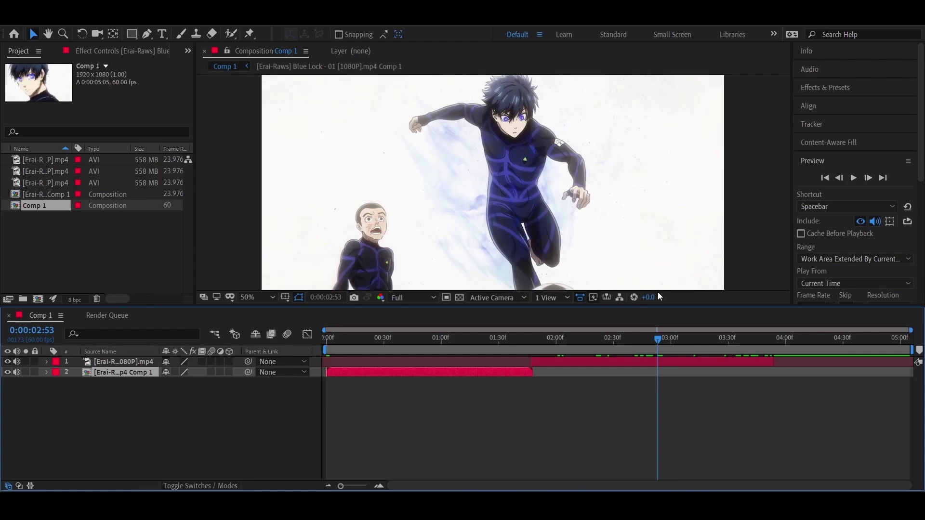
left_click_drag(658, 338, 652, 340)
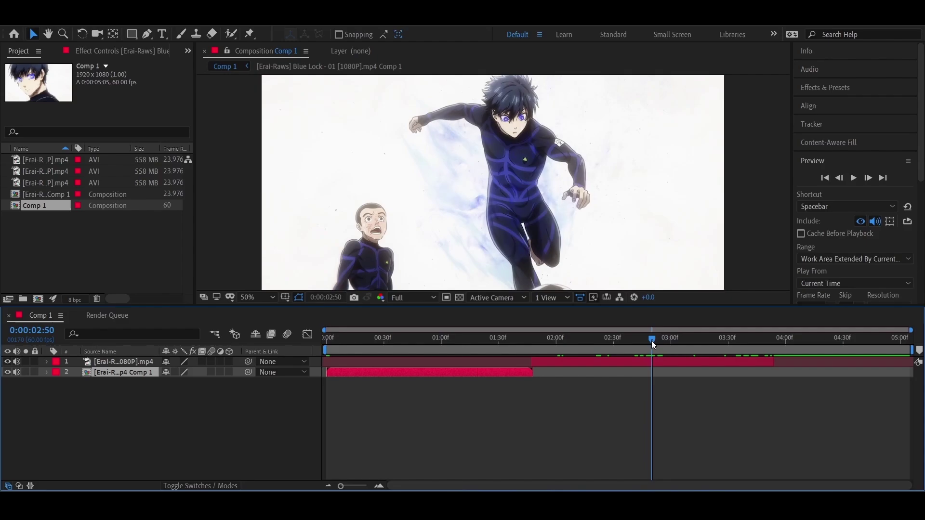
Search 'twixt' in Effects & Presets and drag Twixtor Pro onto the second clip layer
left_click(830, 91)
left_click(834, 101)
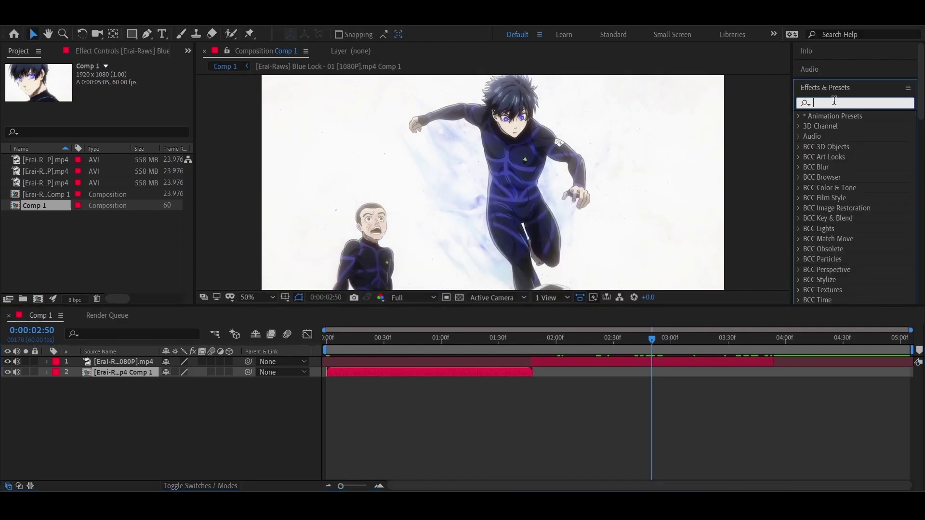
type("twixt")
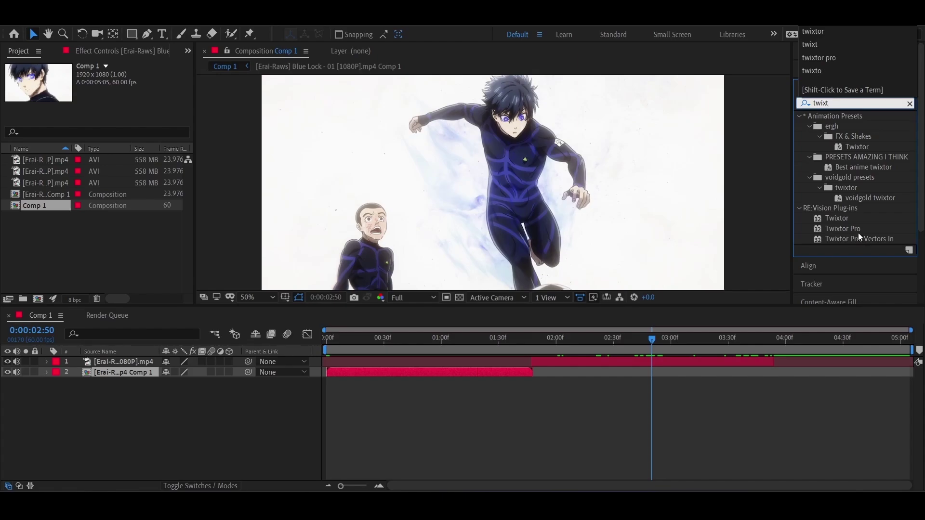
left_click_drag(857, 230, 625, 363)
Pre-compose the second clip into Comp 2 with all attributes and apply Twixtor Pro to it
right_click(625, 362)
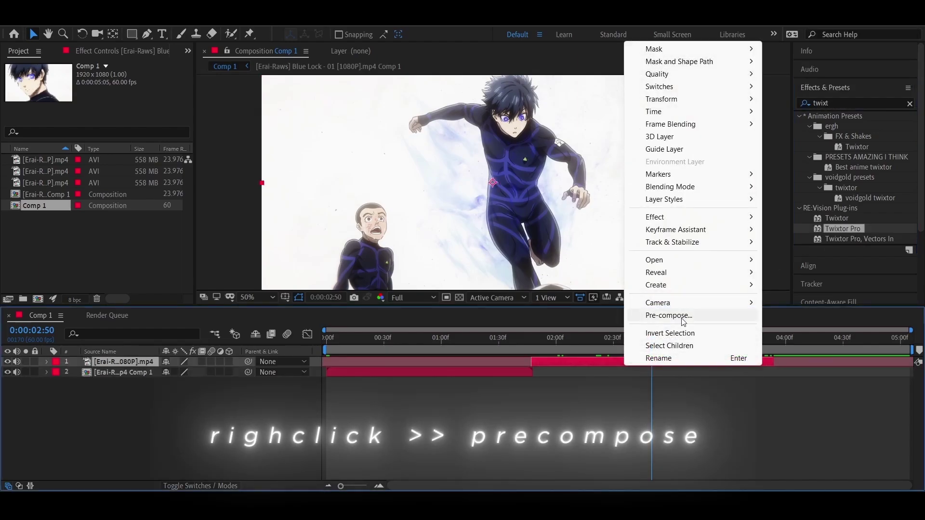
left_click(650, 315)
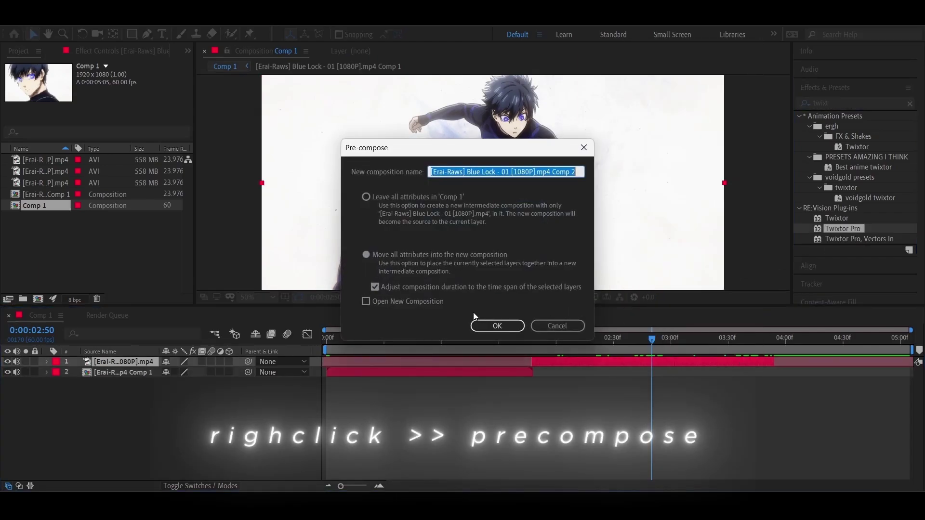
left_click(497, 326)
left_click_drag(843, 229, 677, 360)
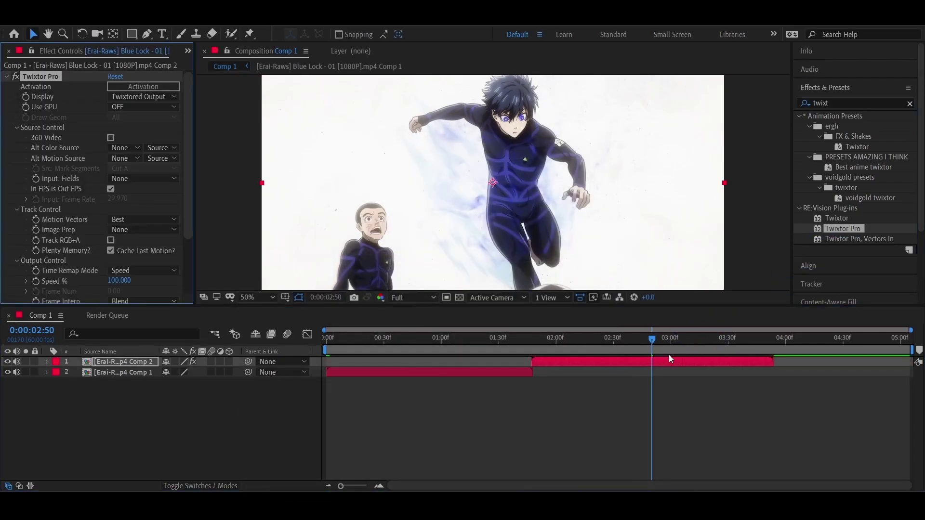
Turn off In FPS is Out FPS on Comp 2's Twixtor Pro, setting input frame rate 7 and speed 25
left_click(111, 189)
left_click(114, 198)
type("7")
key("Return")
left_click(119, 281)
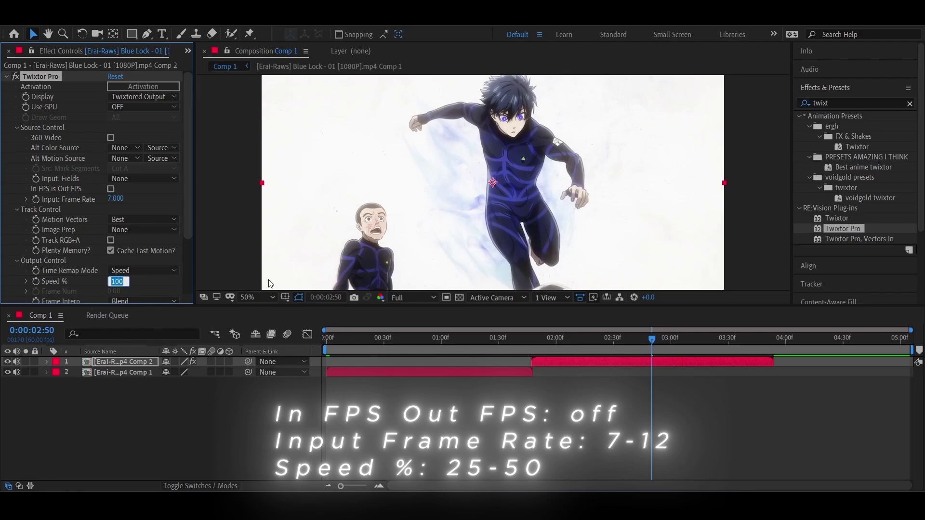
type("25")
key("Return")
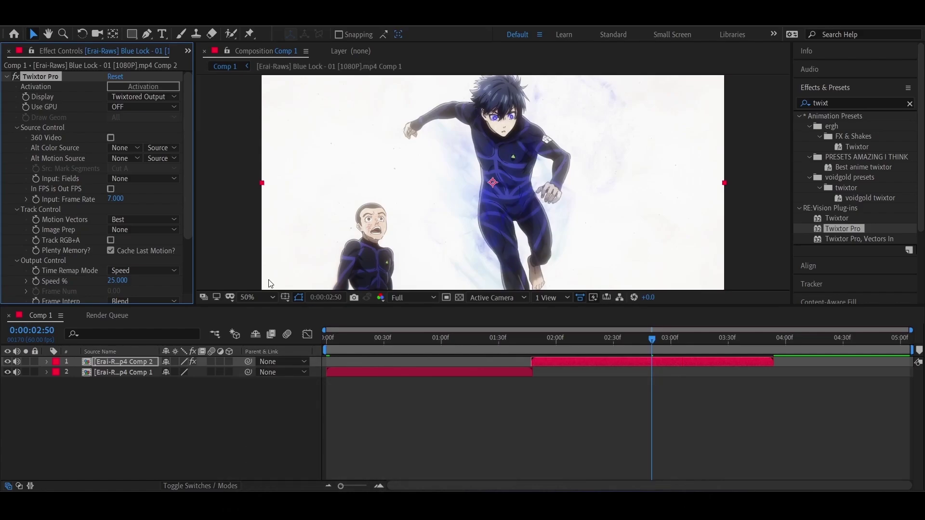
Keyframe Speed at 25 mid-clip and at 250 at the clip start
left_click(37, 281)
left_click(677, 364)
key("u")
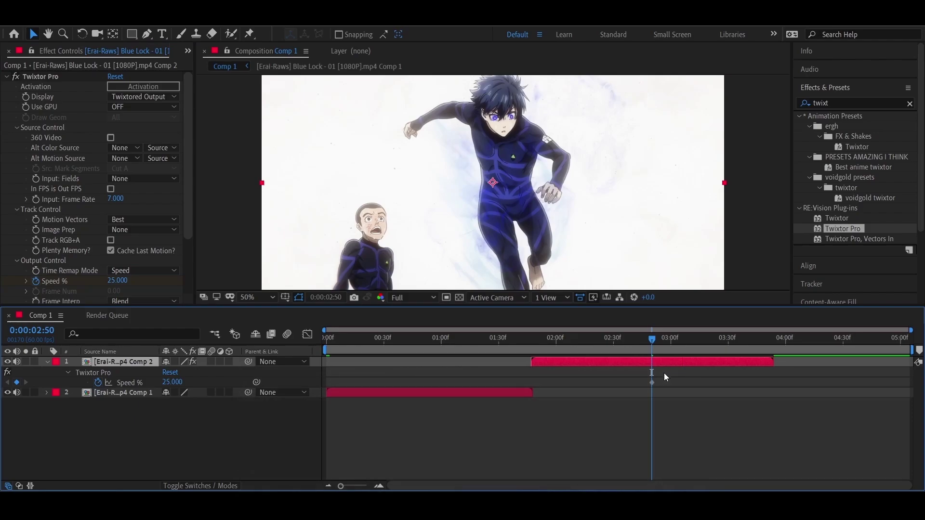
mouse_move(664, 374)
left_mouse_down()
mouse_move(629, 395)
mouse_move(678, 361)
left_mouse_up()
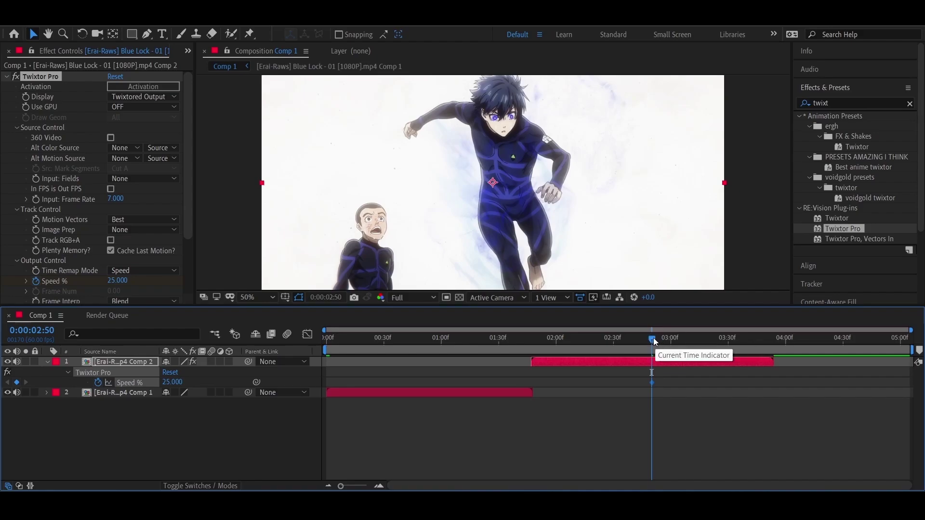
left_click_drag(653, 337, 533, 343)
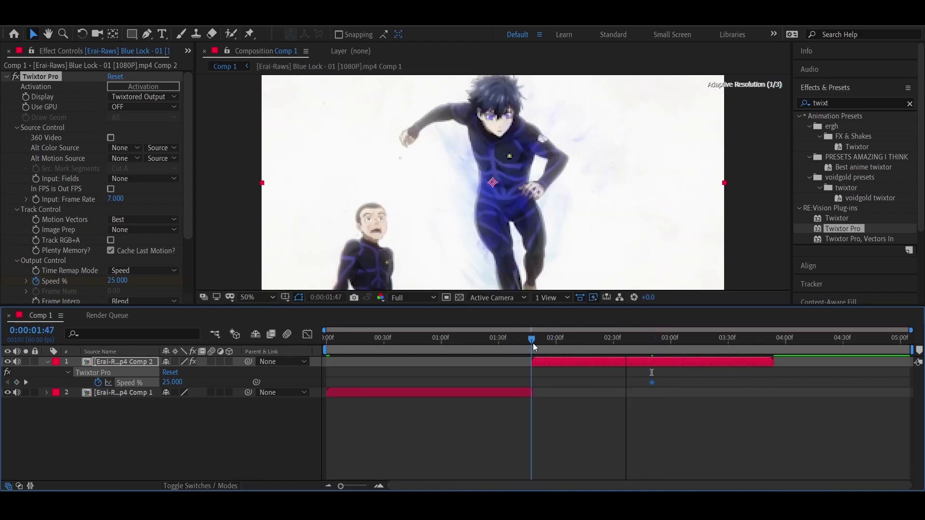
left_click(172, 382)
type("250")
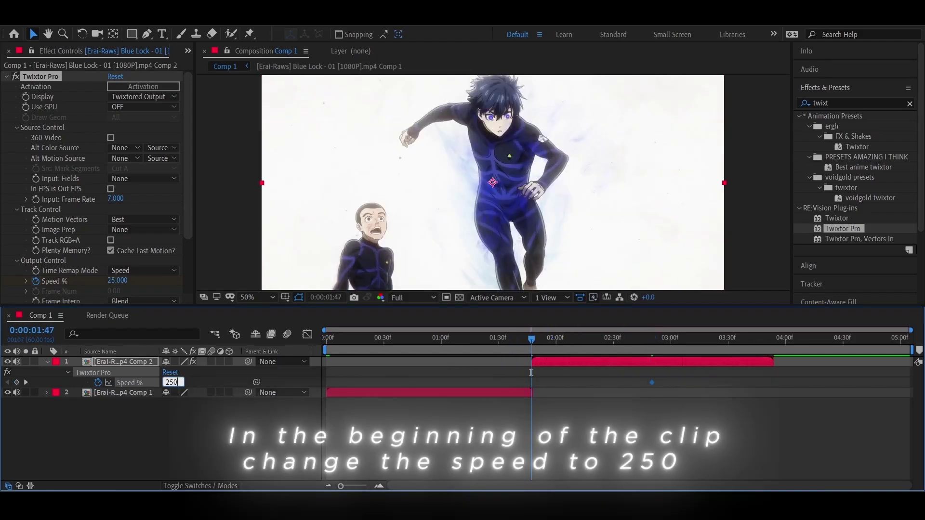
key("Return")
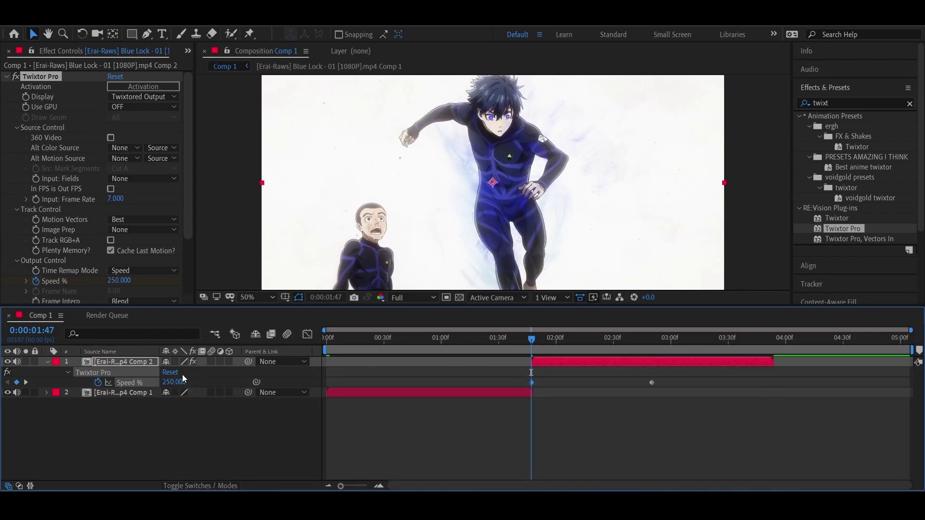
Keyframe Speed at 250 at the clip end and Easy Ease all three keyframes
left_click(773, 338)
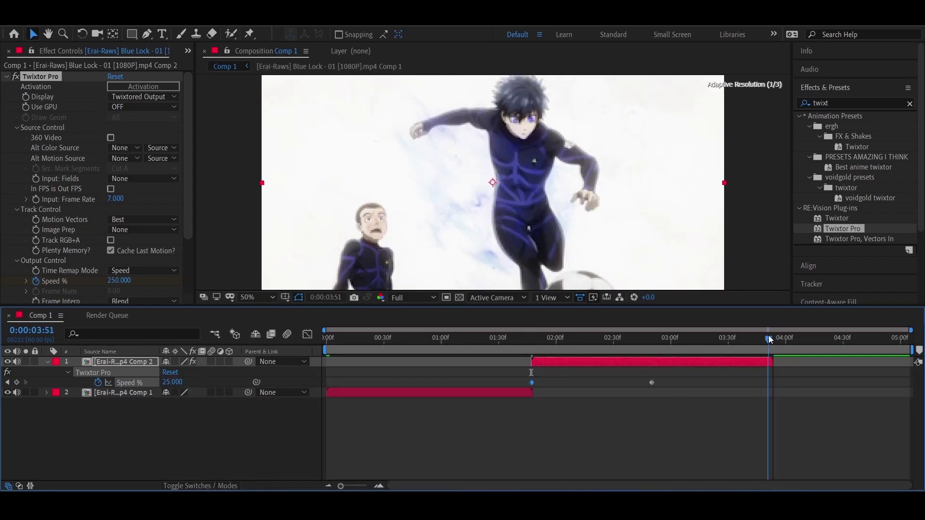
left_click(168, 382)
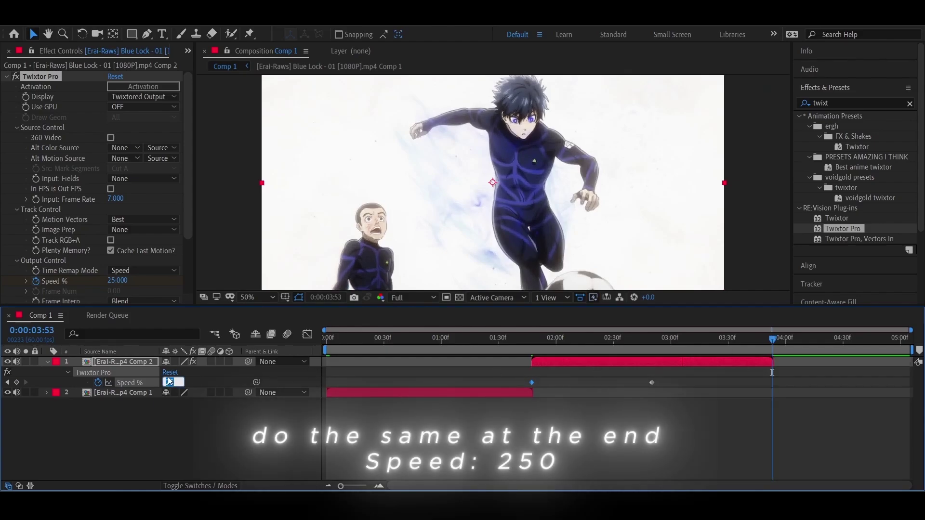
type("250")
key("Return")
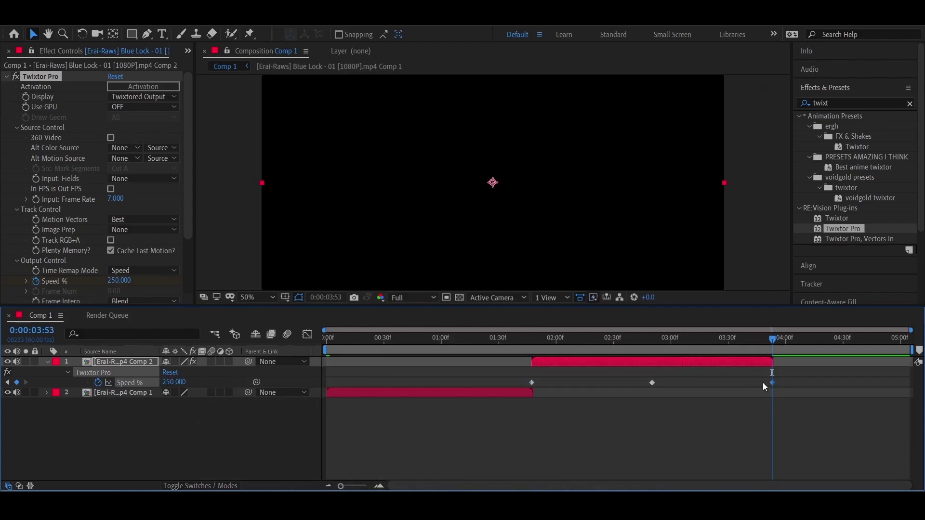
left_click_drag(785, 371, 521, 391)
key("F9")
left_click(659, 336)
left_click_drag(659, 338, 654, 337)
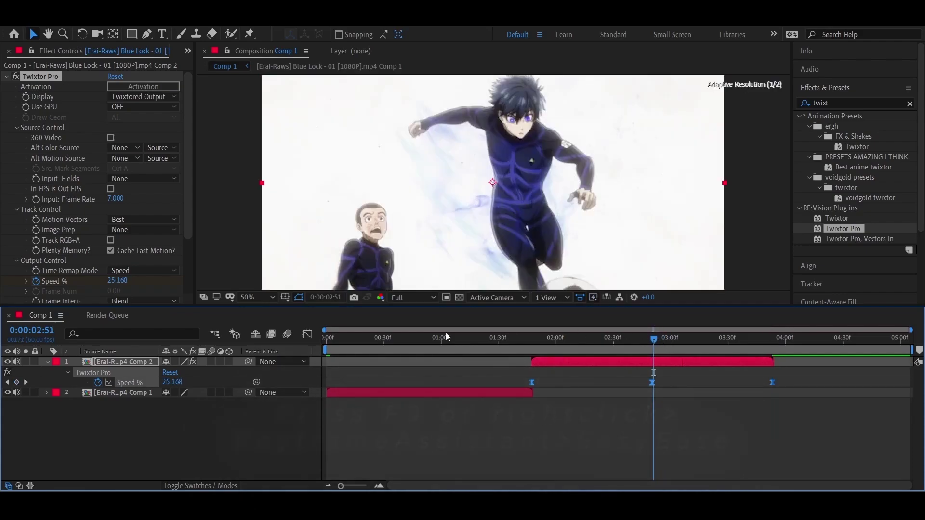
In the Graph Editor's value graph, drag the Speed % handles into a deep smooth U, then return to 1:48
left_click(309, 334)
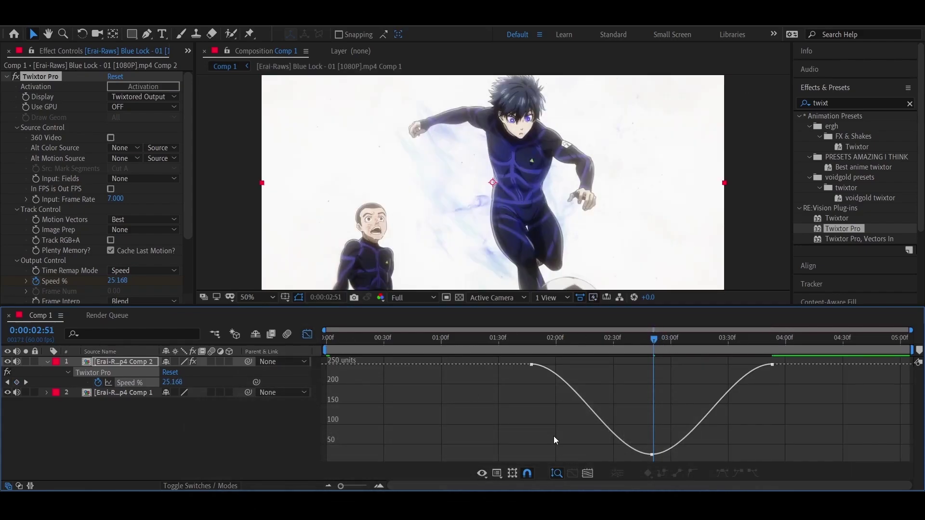
left_click(497, 473)
left_click(553, 352)
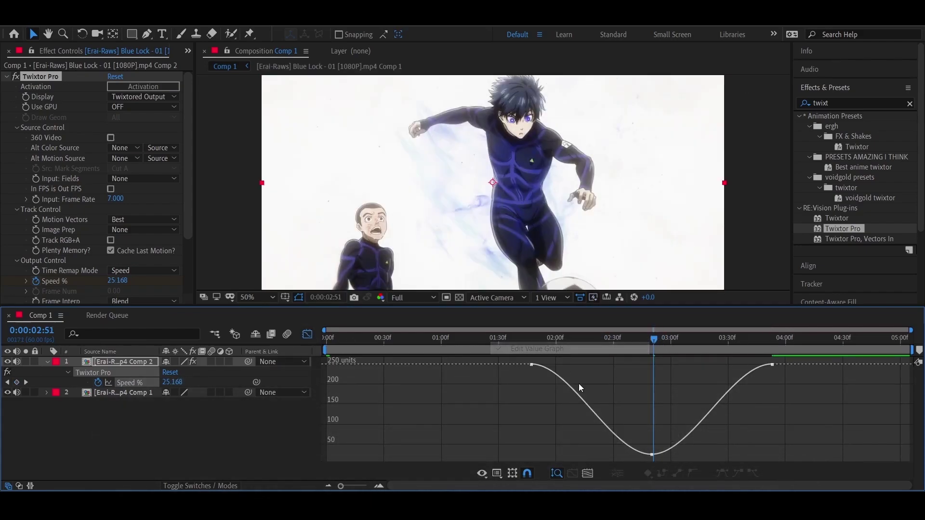
left_click_drag(571, 366, 532, 396)
left_click_drag(611, 457, 530, 451)
left_click_drag(692, 457, 848, 456)
left_click_drag(732, 365, 800, 400)
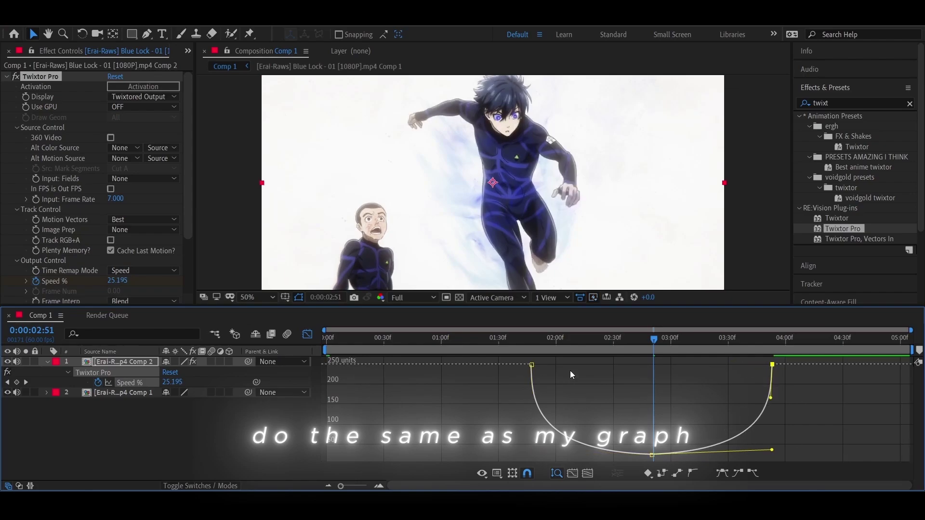
left_click(498, 474)
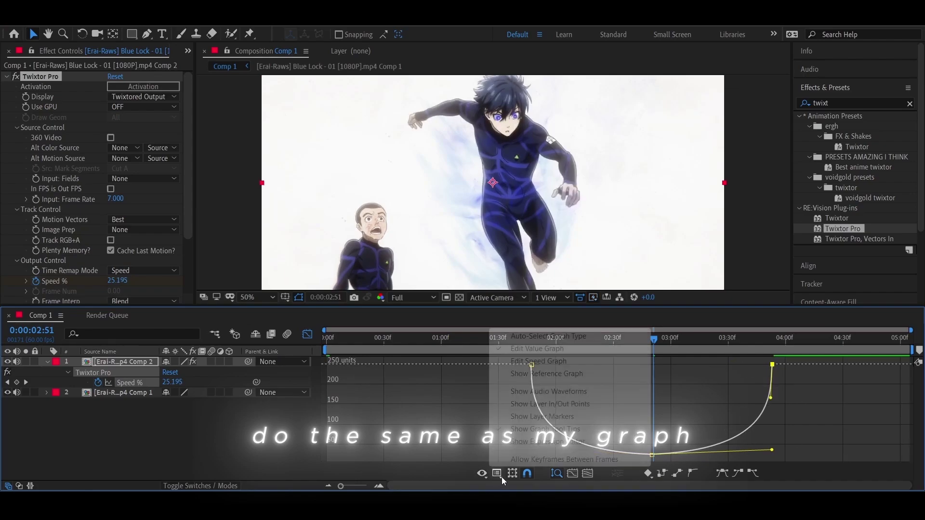
left_click(546, 350)
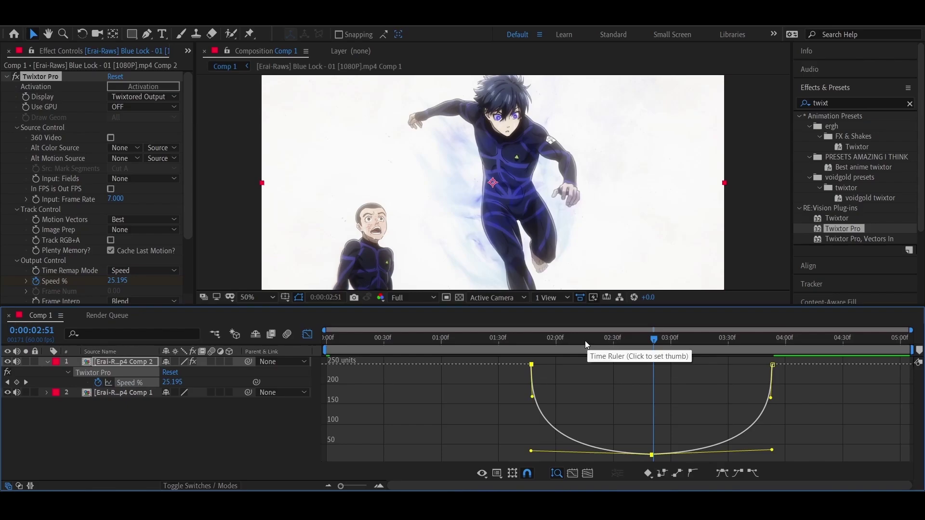
left_click(534, 340)
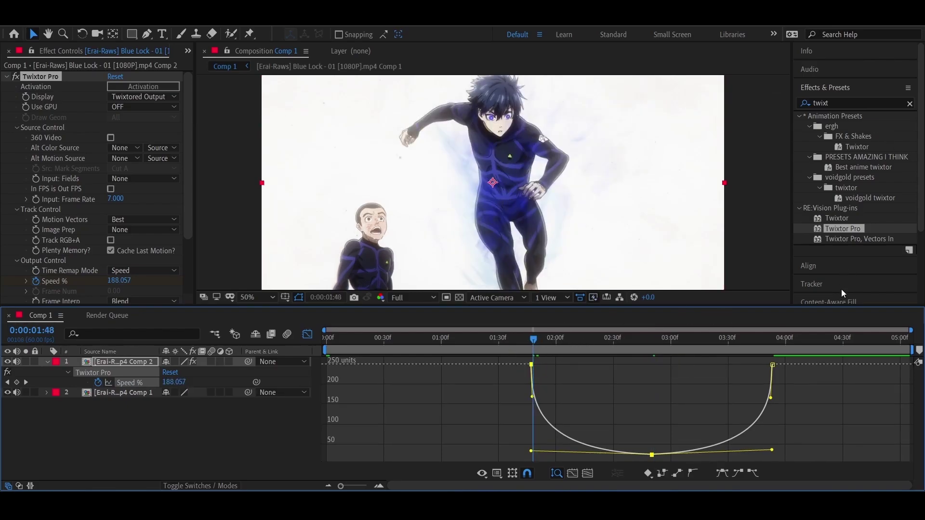
Open the Preview panel, step back to the ramp start and scrub into the slowdown
scroll(843, 269, "down", 3)
left_click(820, 242)
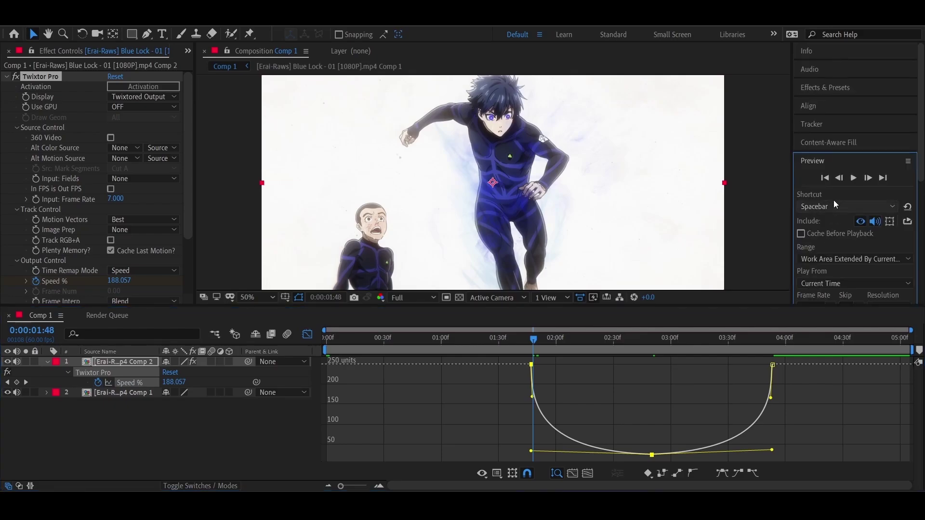
left_click(839, 178)
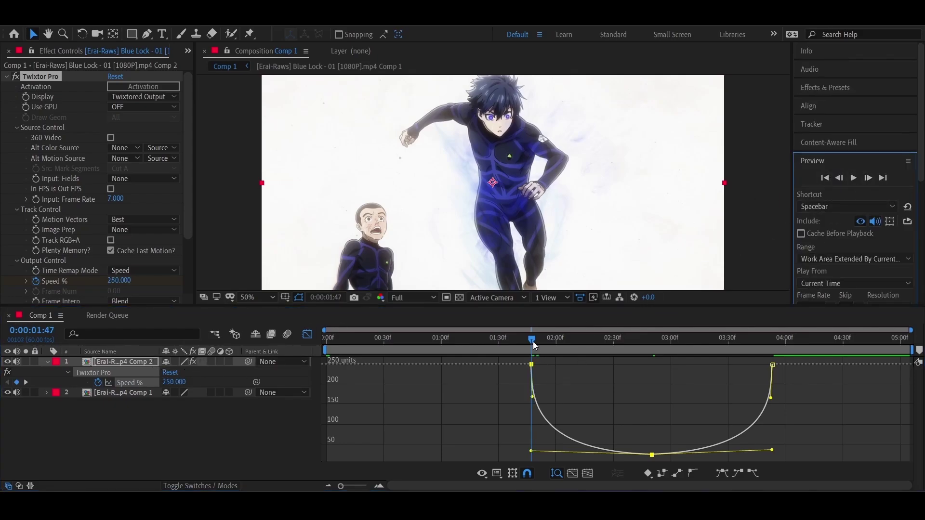
mouse_move(532, 340)
left_mouse_down()
mouse_move(646, 377)
mouse_move(532, 357)
left_mouse_up()
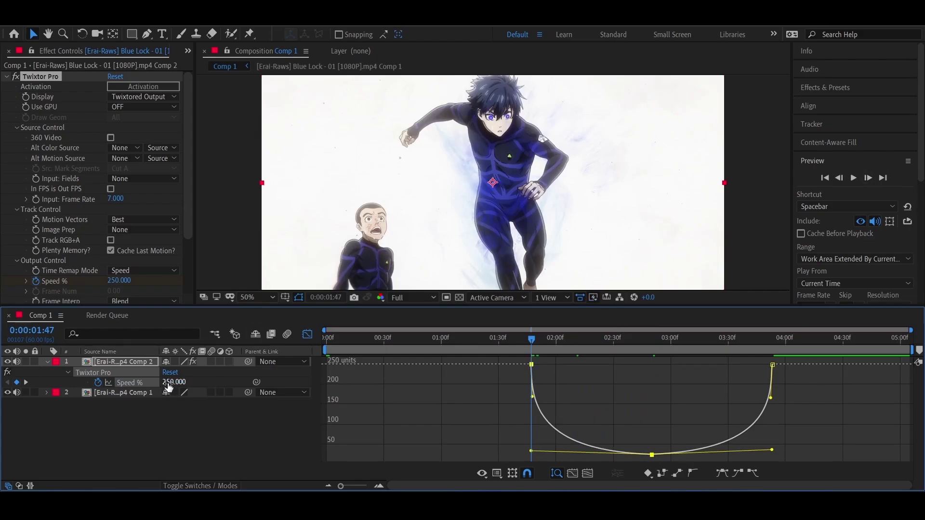
Step frame by frame through the slowdown, scrub to about 2:53, and return to the layer bars
left_click(870, 177)
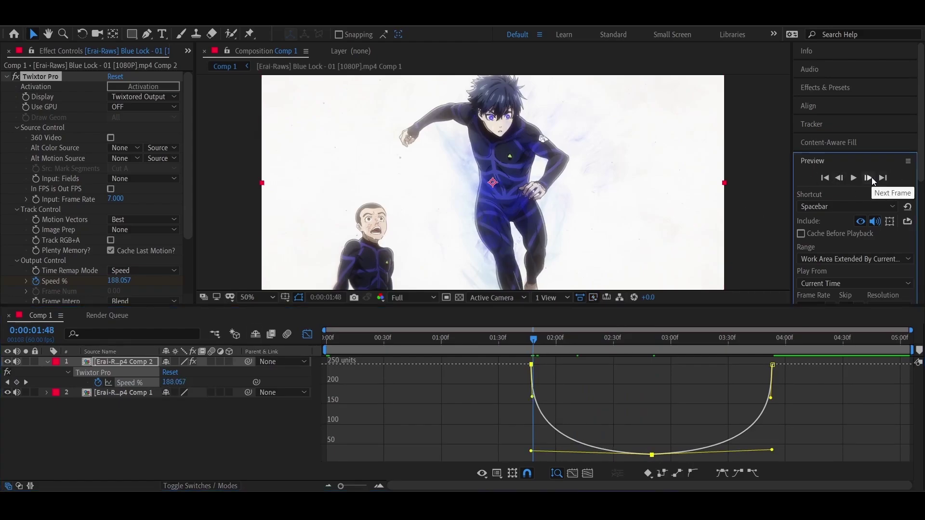
left_click(870, 177)
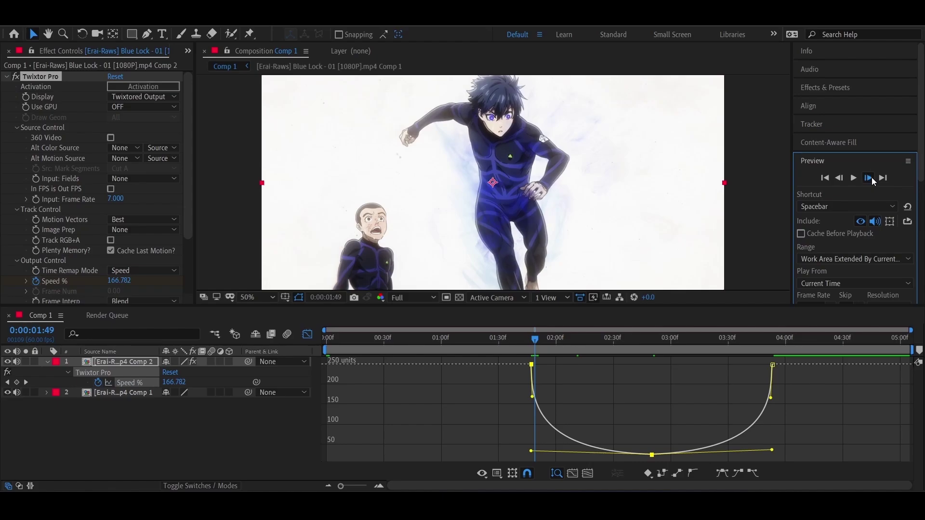
left_click(871, 178)
left_click(870, 178)
left_click(870, 178)
left_click(870, 177)
left_click(871, 178)
left_click(652, 332)
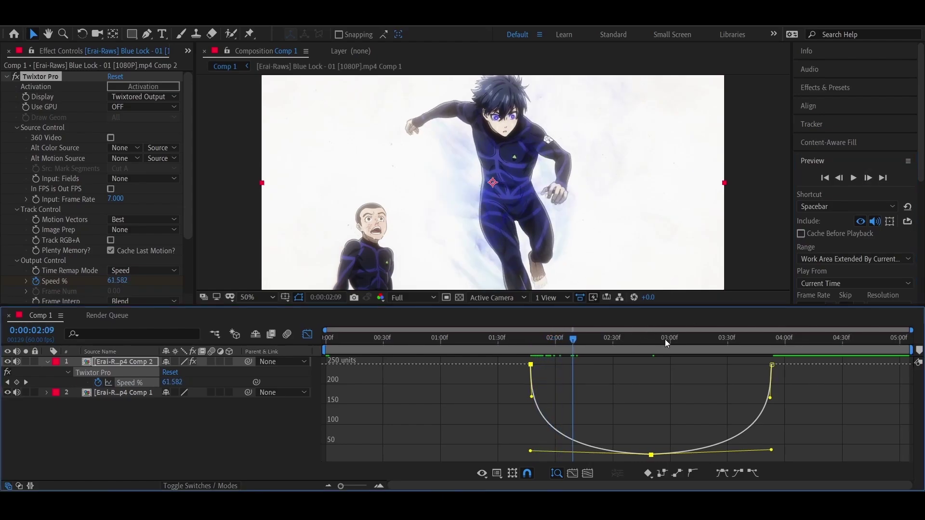
left_click_drag(657, 337, 531, 338)
left_click(307, 335)
Start the work area at 1:47, mute the Twixtor layer's audio, and preview at Full resolution
key("b")
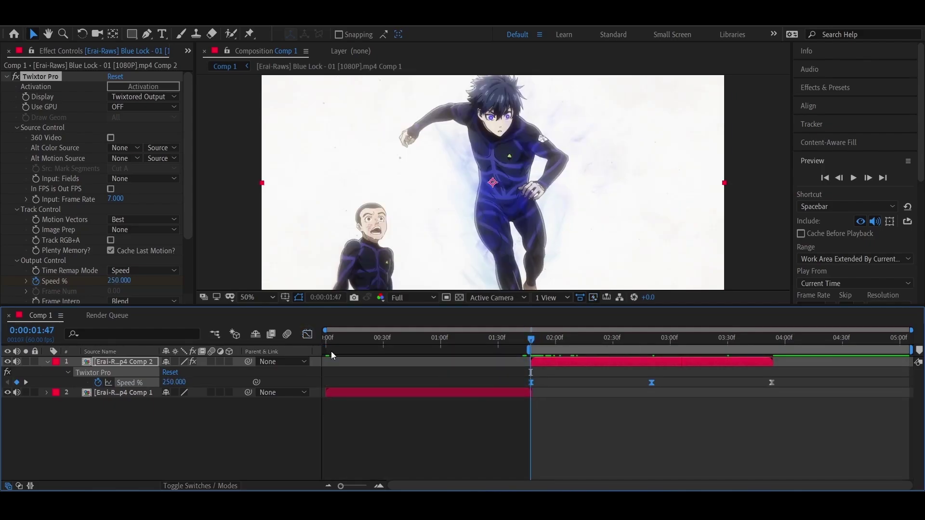
left_click(17, 362)
left_click(347, 393)
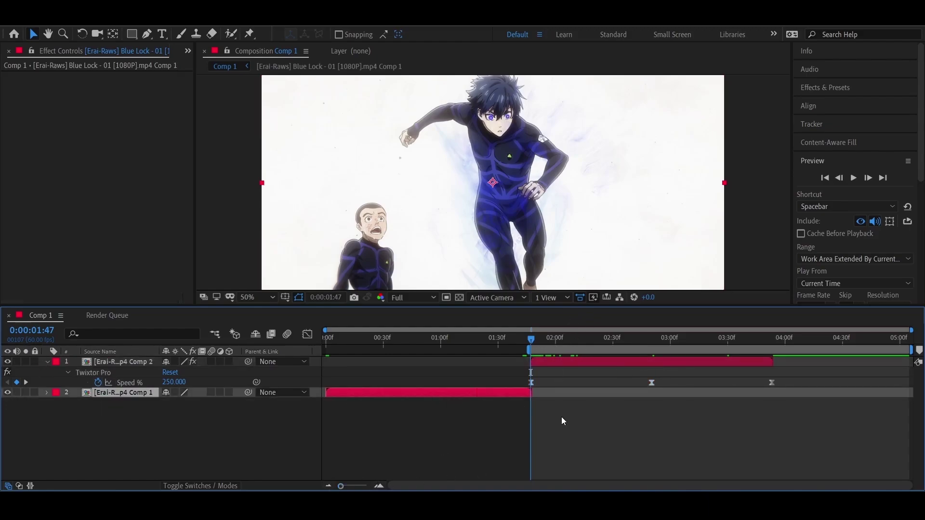
scroll(898, 270, "down", 2)
left_click(893, 255)
left_click(889, 290)
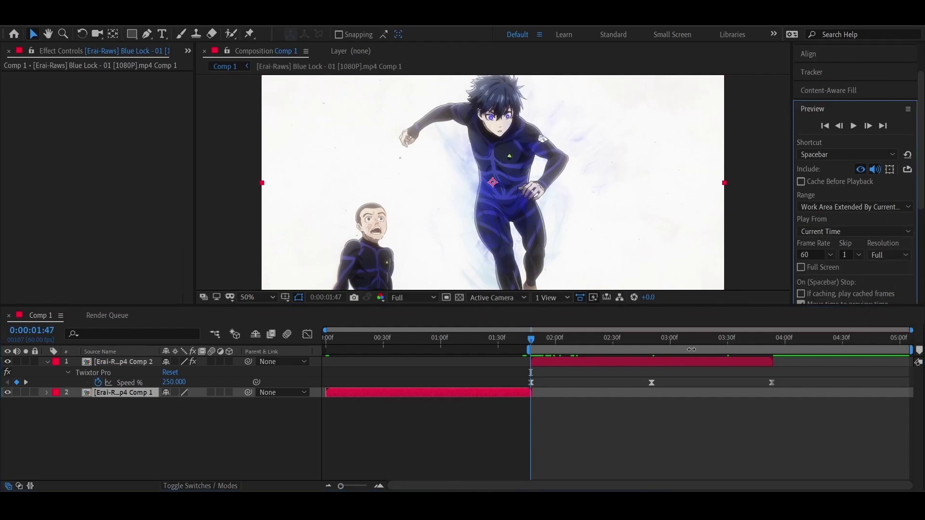
left_click(540, 342)
key("space")
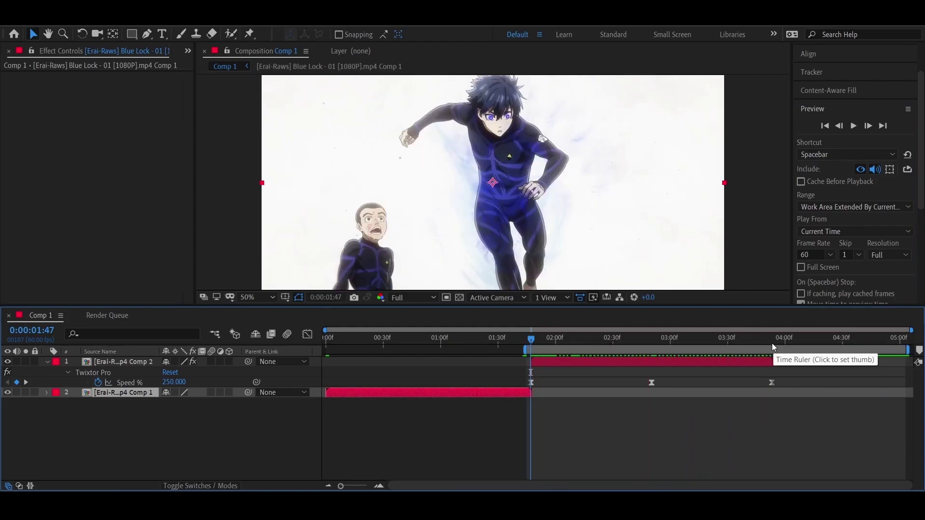
End the work area at 3:52 and play the trimmed slow-motion section from about 1:55
left_click(770, 341)
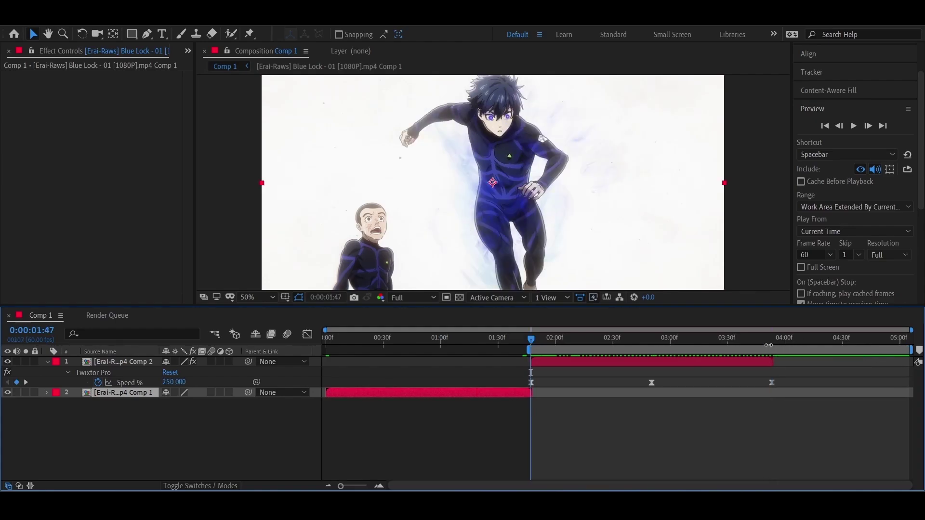
key("n")
left_click_drag(765, 336, 536, 329)
key("space")
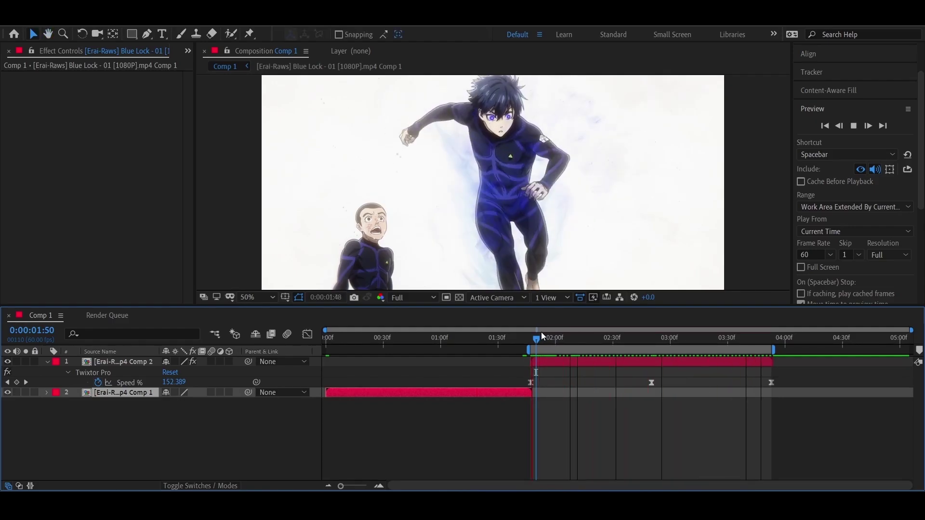
Stop playback and jump the playhead to 2:51
left_click(651, 337)
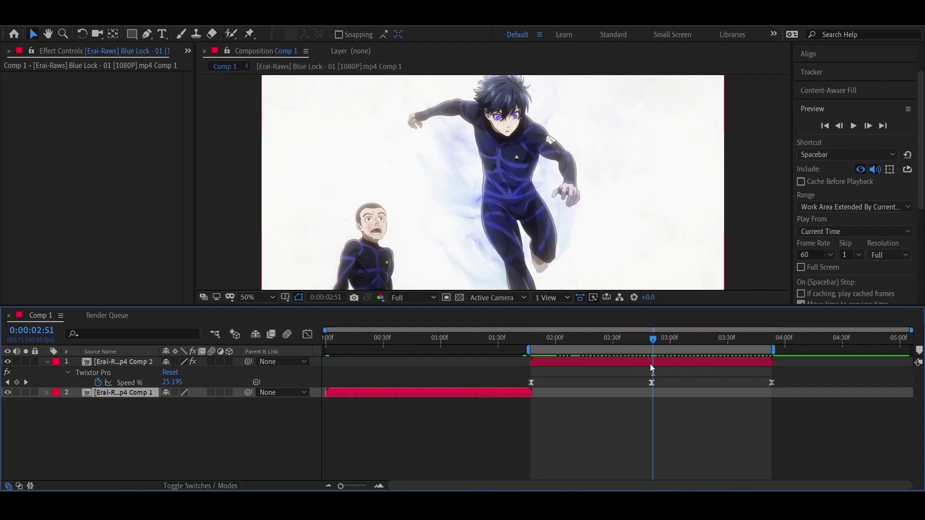
Select the three Speed % keyframes and briefly check their value graph
left_click_drag(797, 372, 516, 387)
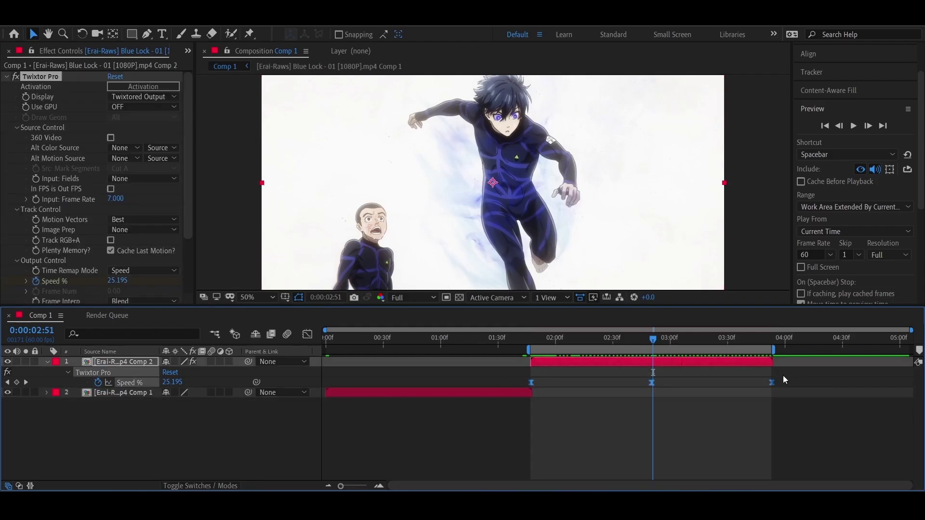
left_click(309, 334)
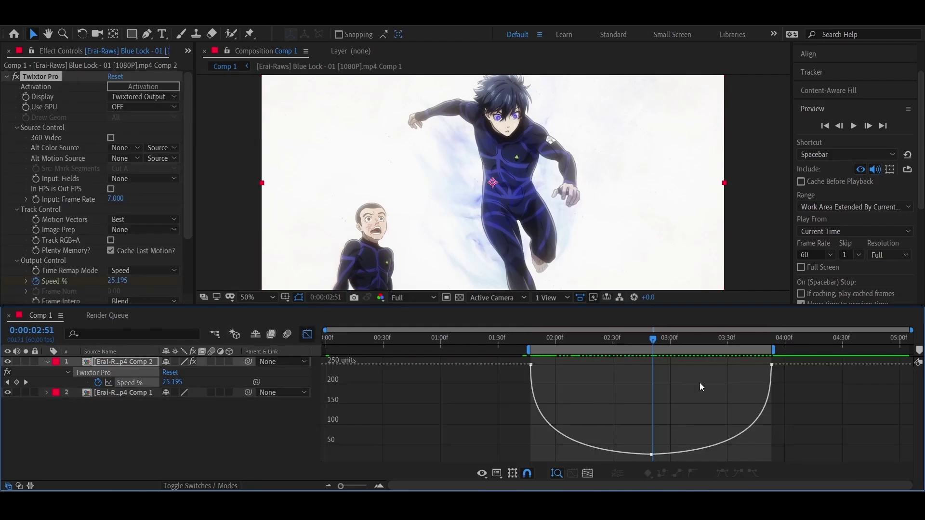
left_click(307, 339)
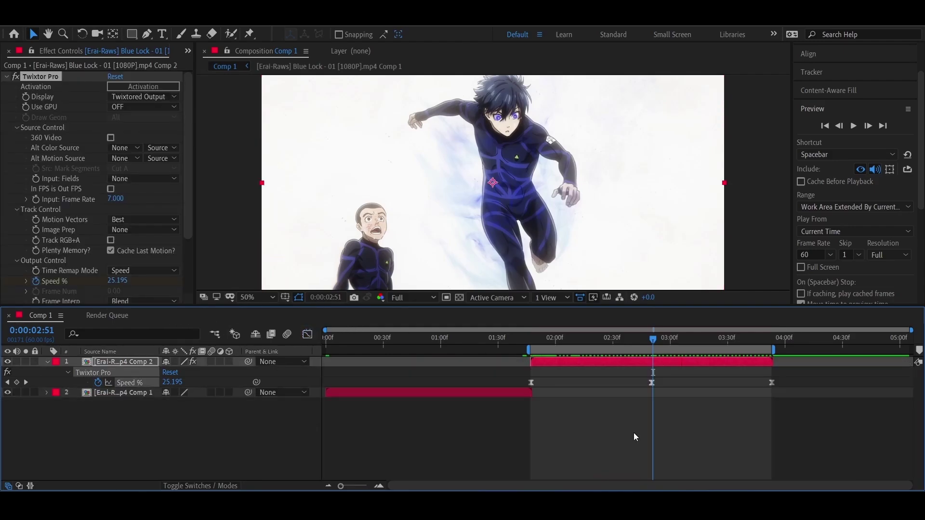
Pre-compose the Twixtor layer into Comp 3 and enable Time Remapping on it
right_click(704, 363)
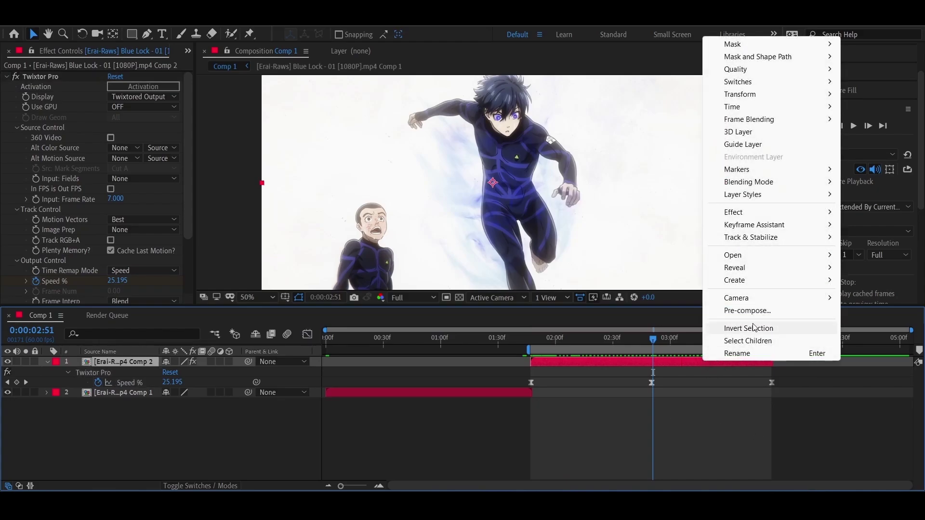
left_click(735, 310)
left_click(487, 326)
right_click(603, 367)
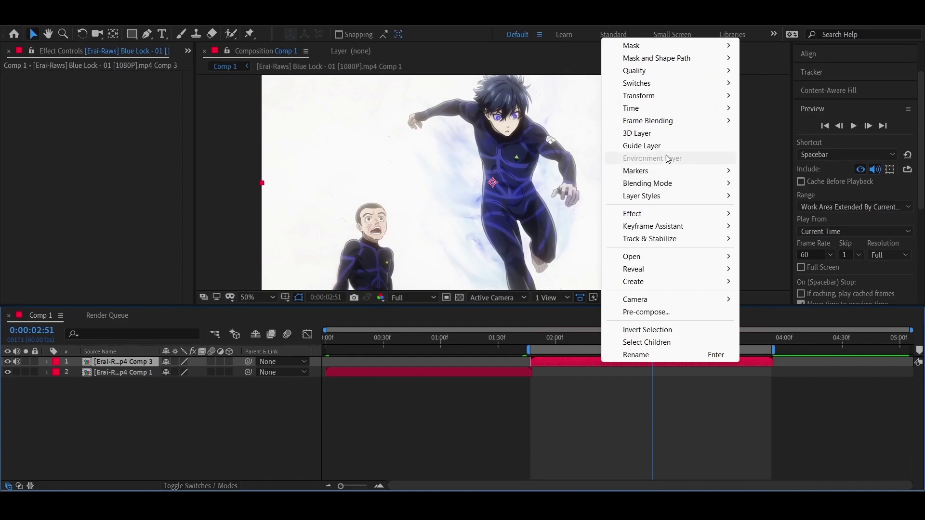
mouse_move(664, 112)
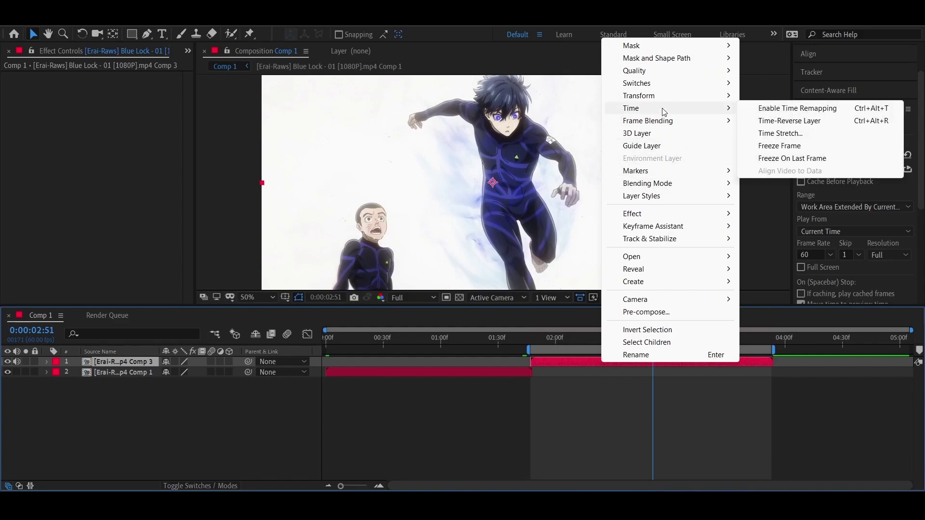
left_click(776, 110)
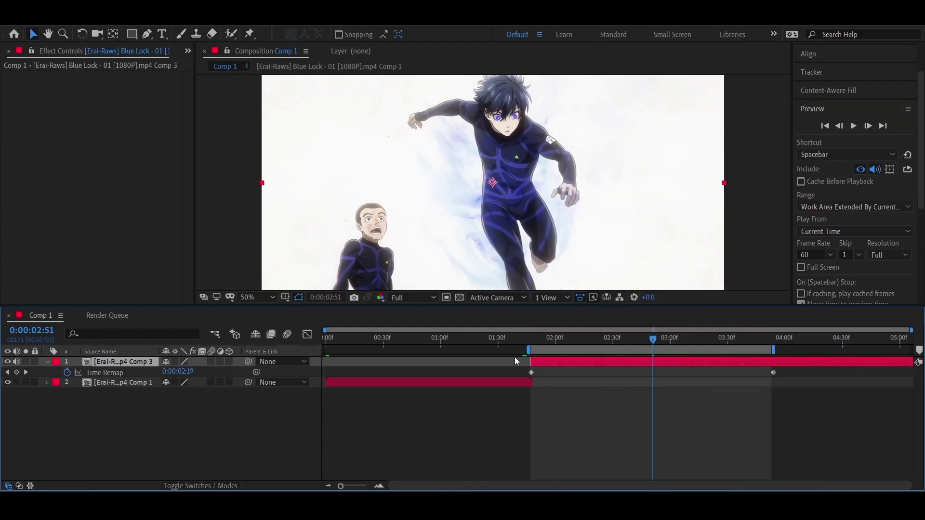
Ease the first Time Remap keyframe so the curve rises steeply then flattens, and preview from 1:47
left_click_drag(513, 371, 820, 381)
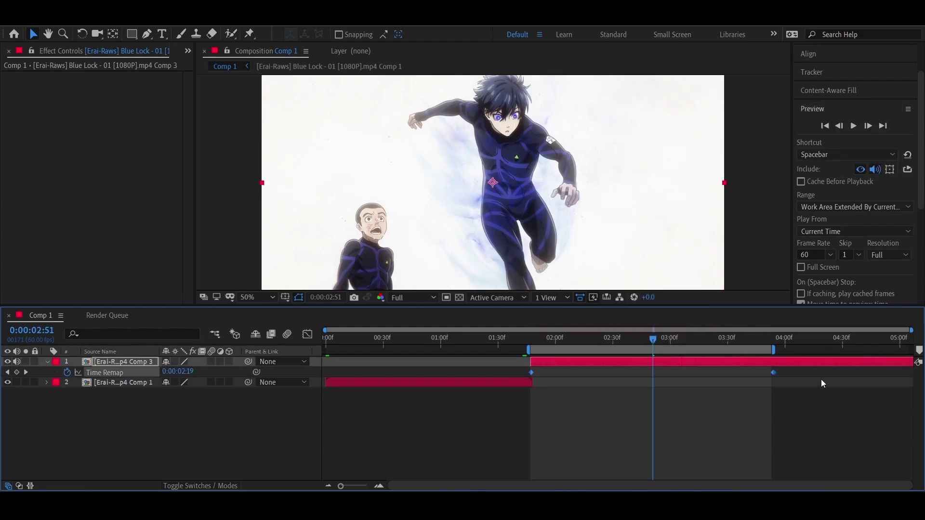
left_click(306, 335)
left_click(531, 455)
left_click_drag(610, 455, 530, 371)
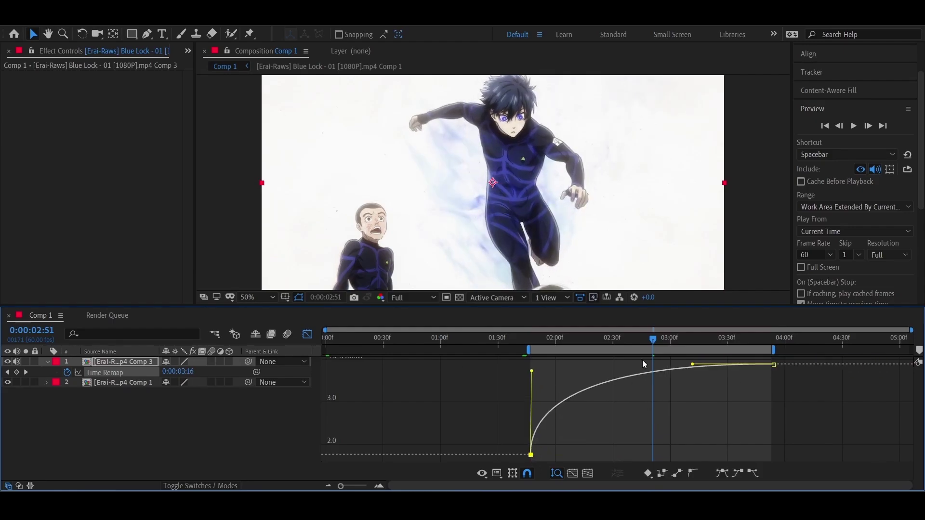
left_click_drag(640, 337, 531, 332)
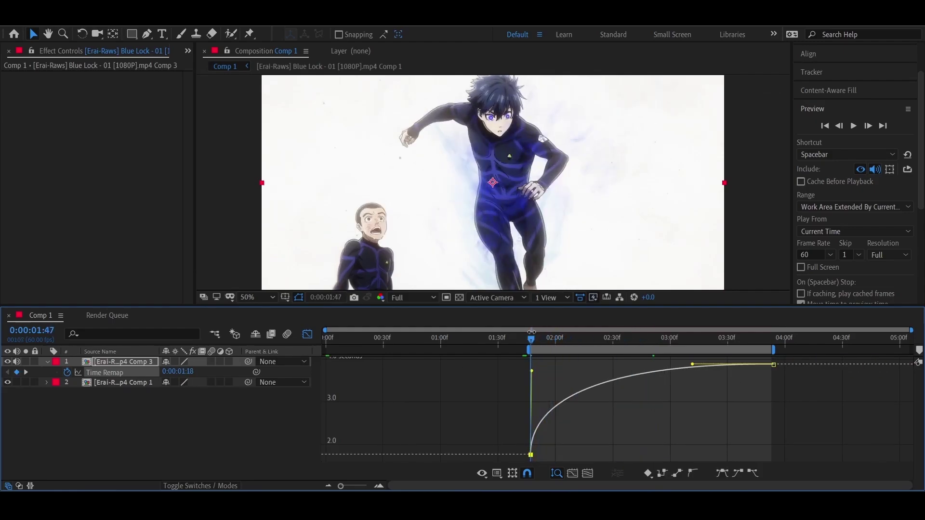
key("space")
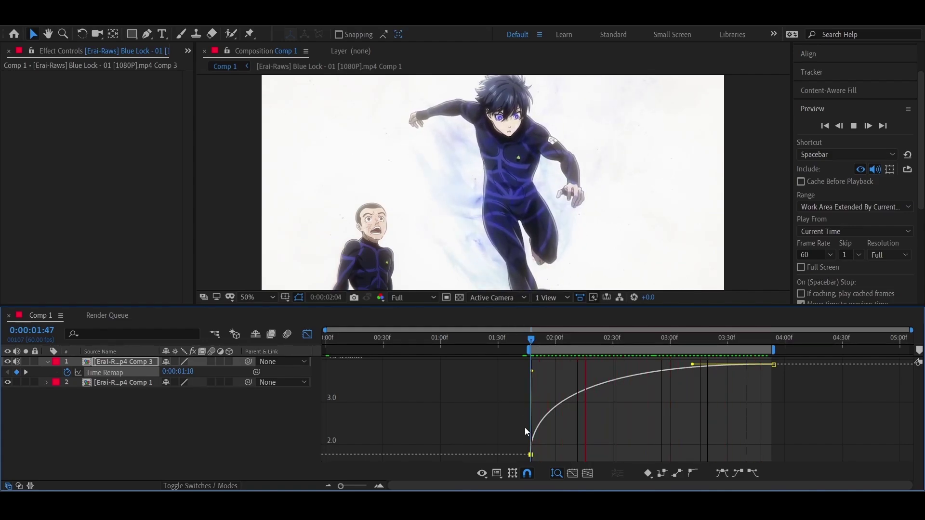
Leave the Time Remap graph and return to Comp 3's layer bars
left_click(307, 335)
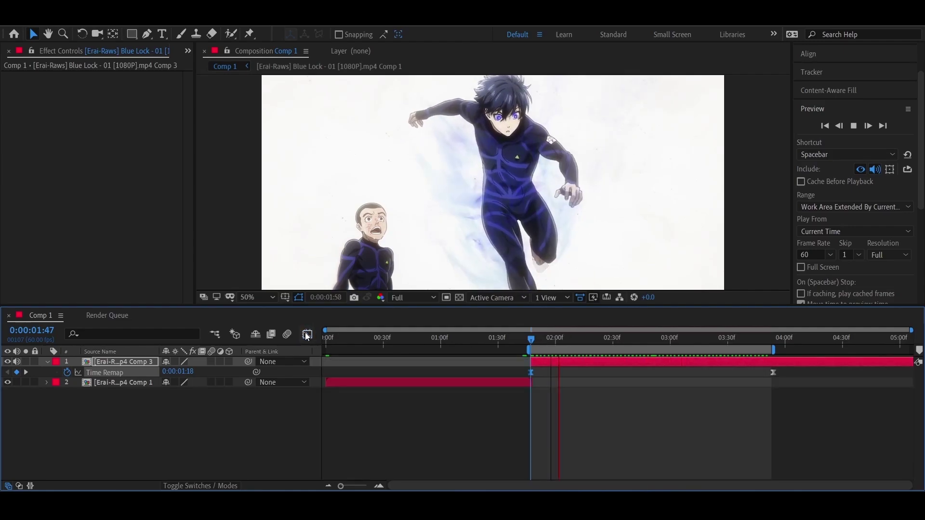